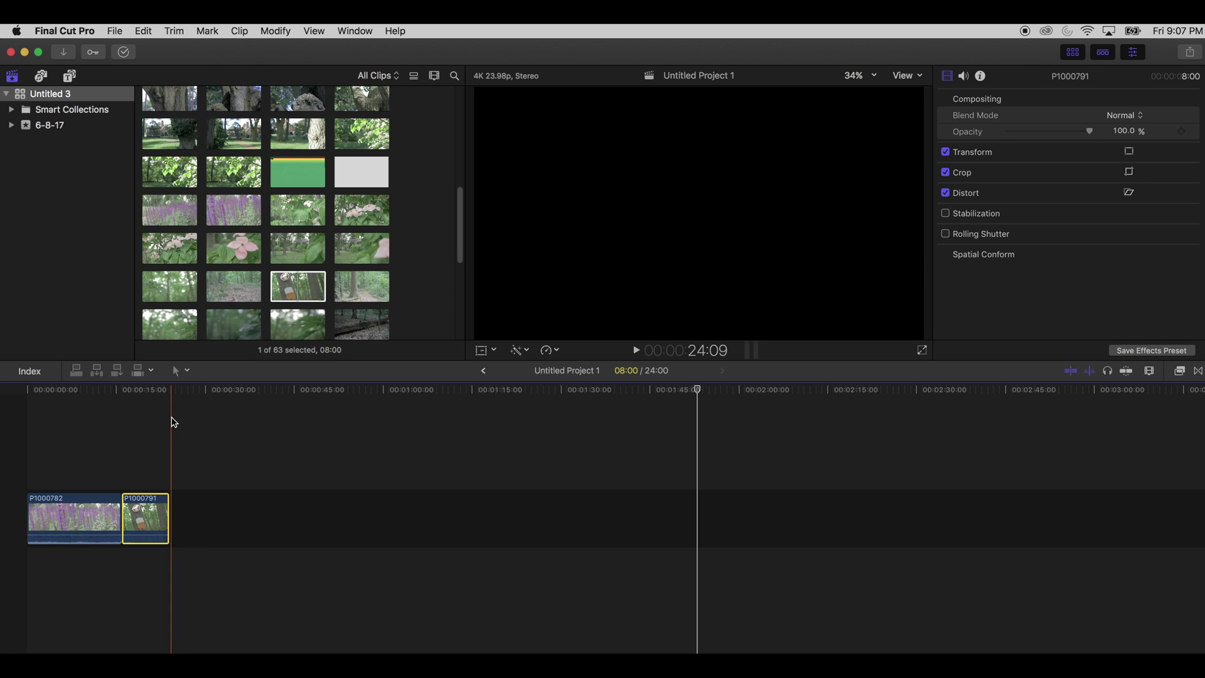
- Detach the audio from clips P1000782 and P1000791 and delete the audio clips
left_click_drag(190, 513, 96, 527)
right_click(152, 511)
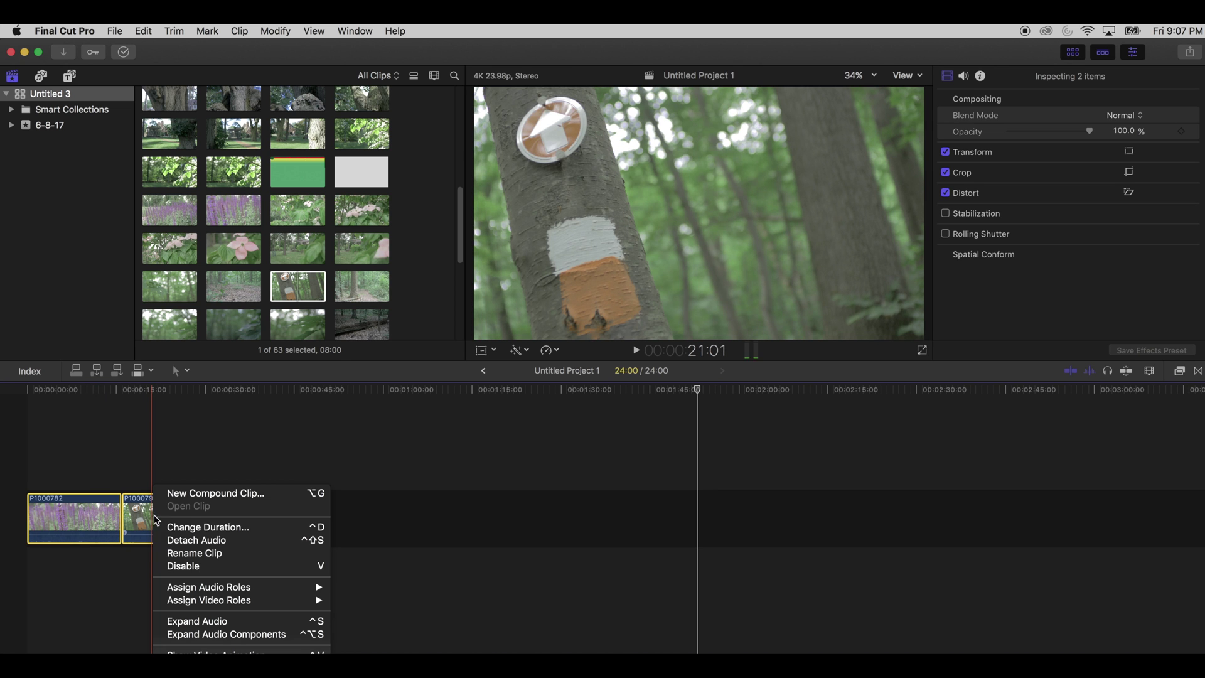
left_click(264, 541)
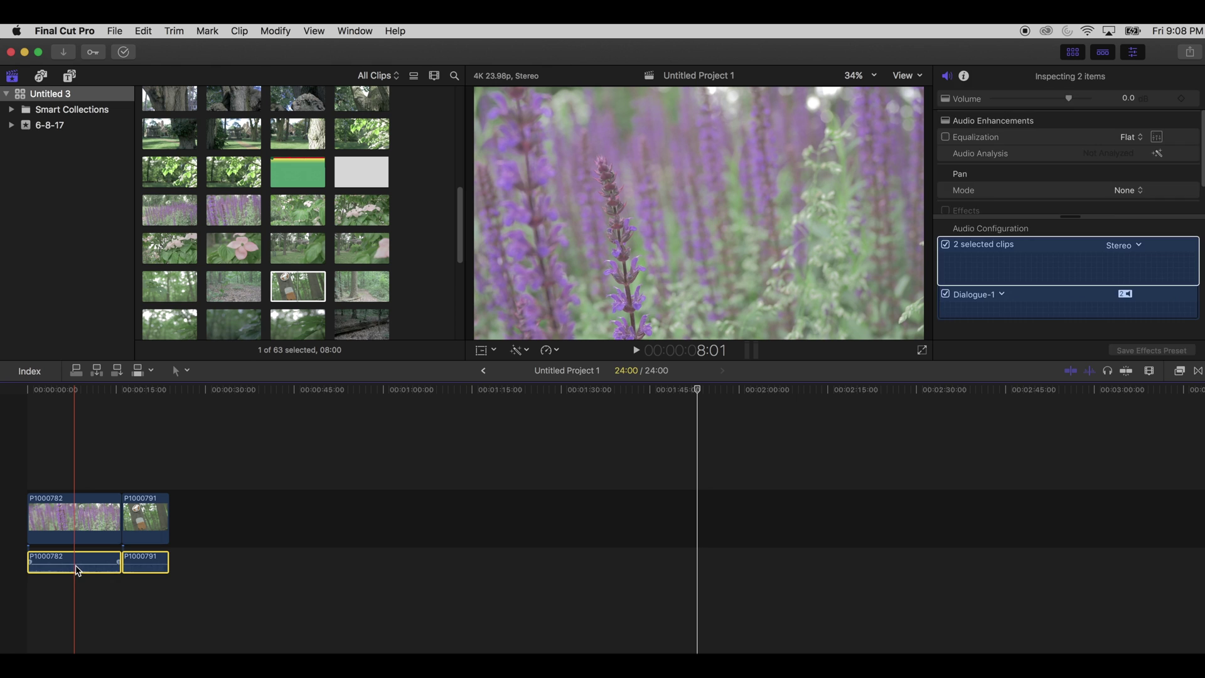
key("Delete")
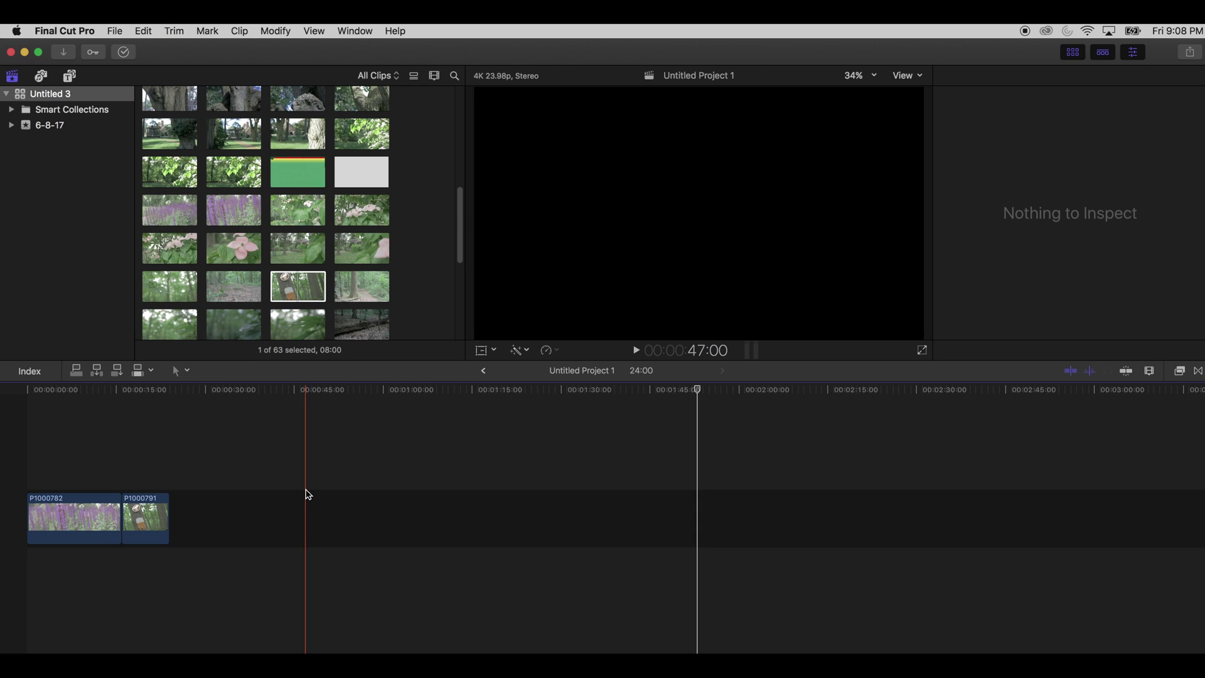
- Check clips P1000791 and P1000782, then place the playhead inside P1000791
left_click(158, 531)
left_click(86, 530)
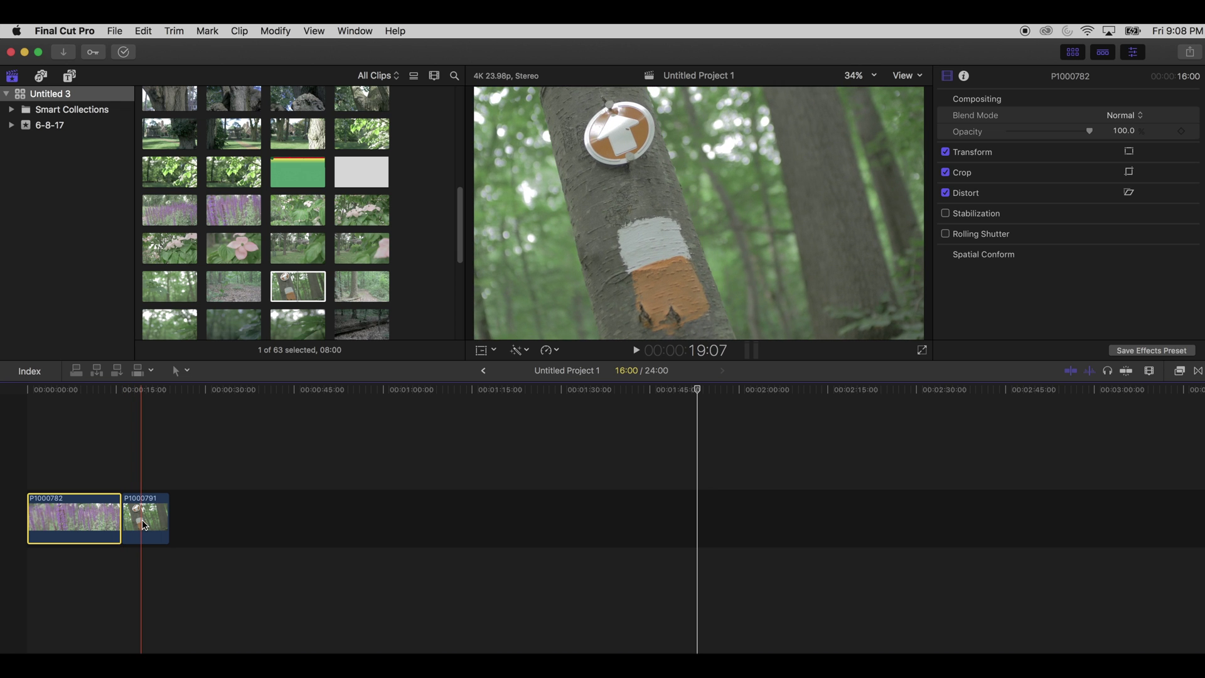
left_click(146, 526)
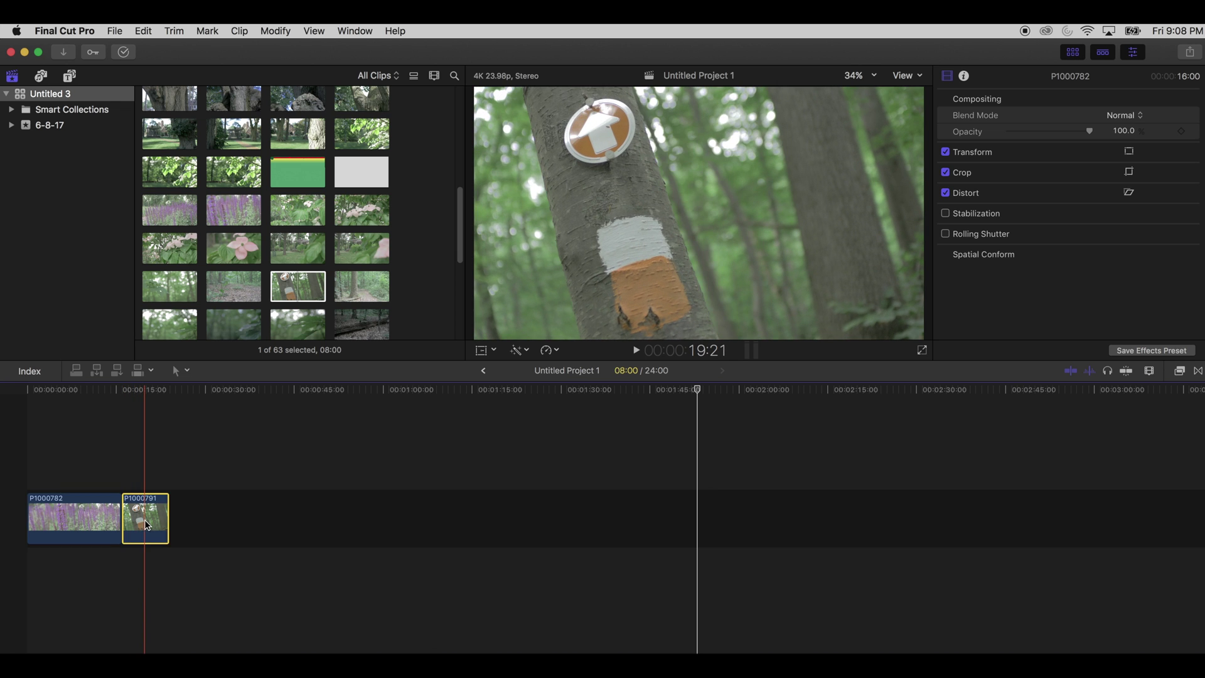
left_click(152, 486)
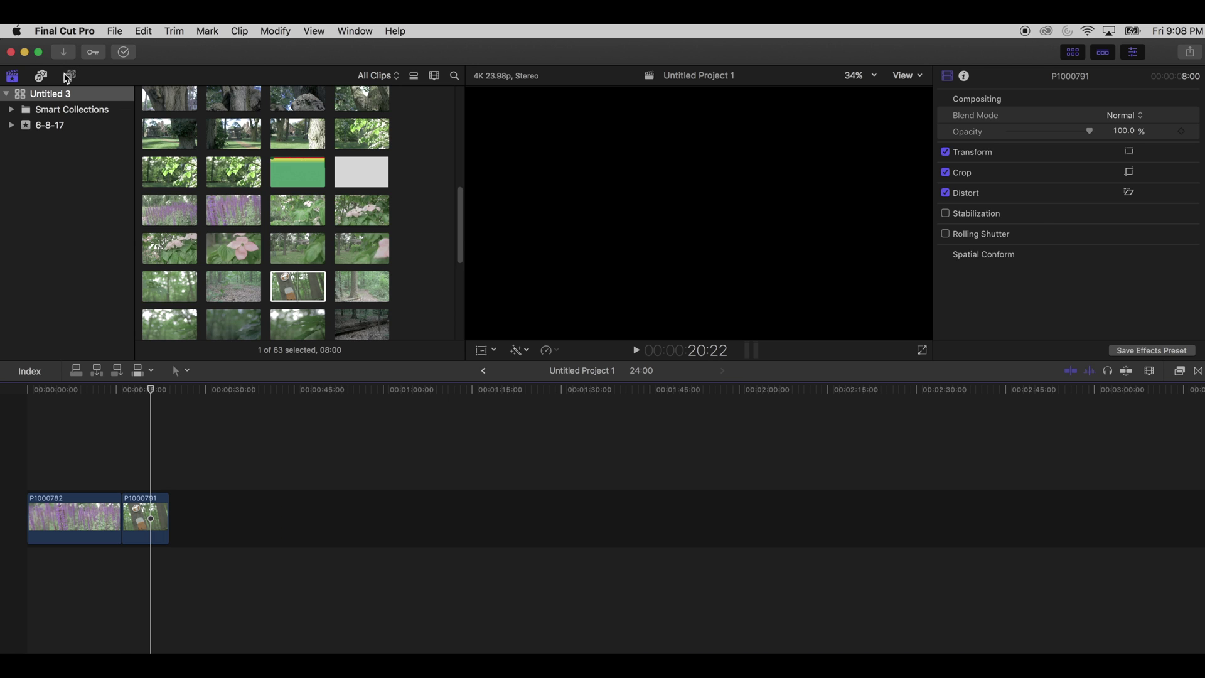
- Place the Look Grade title at the timeline start and stretch it across both clips
left_click(69, 75)
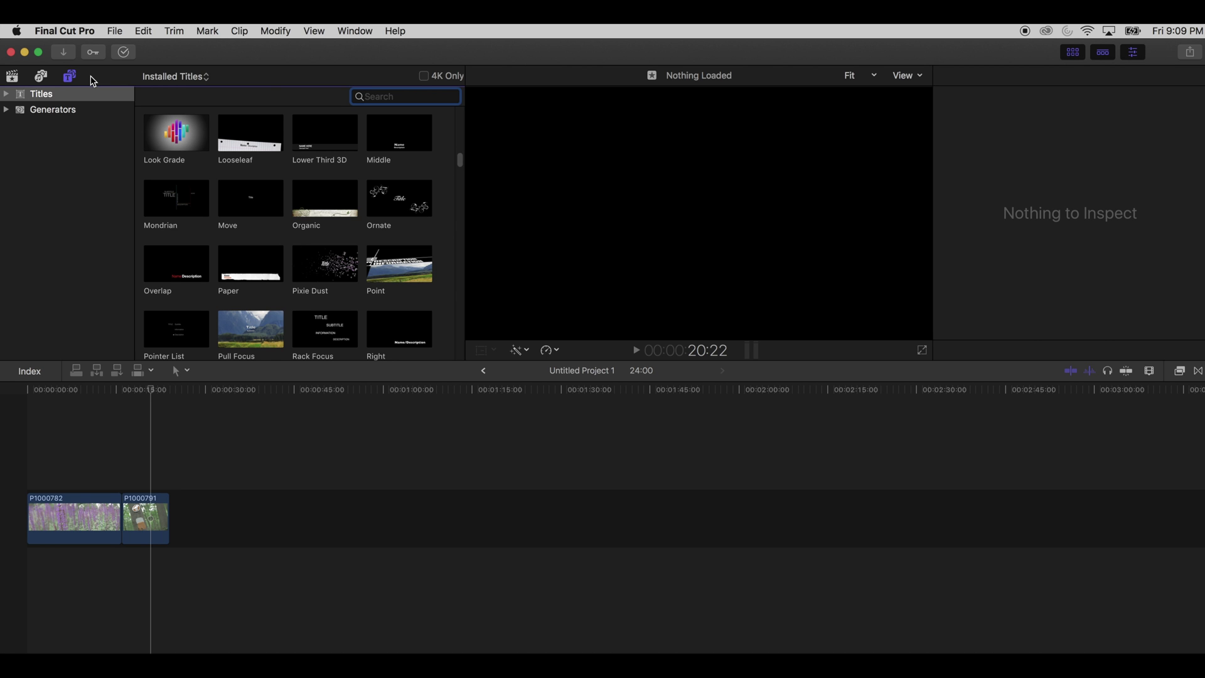
left_click(37, 576)
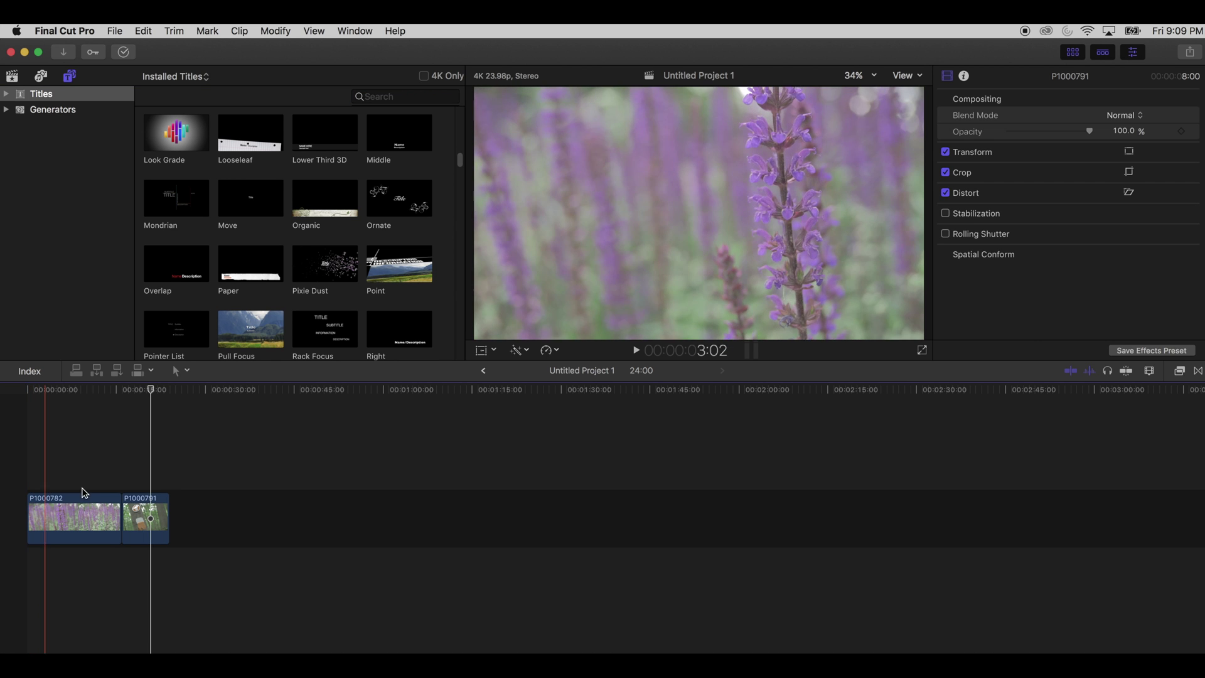
left_click(176, 135)
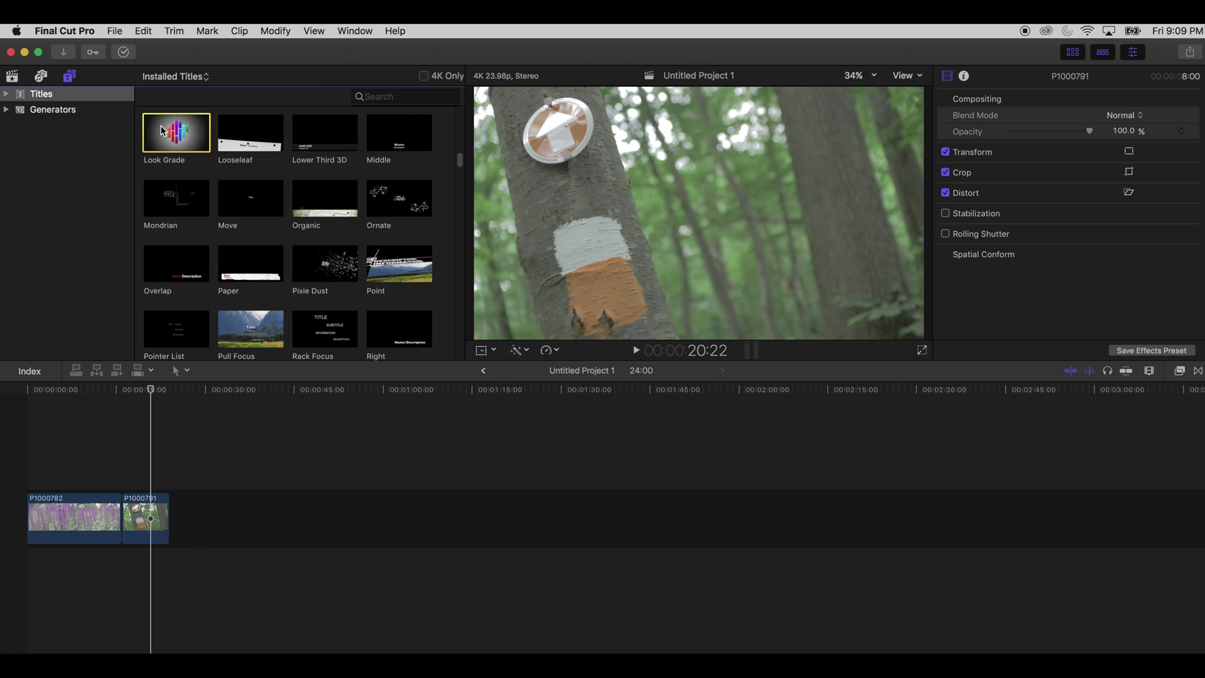
left_click(44, 190)
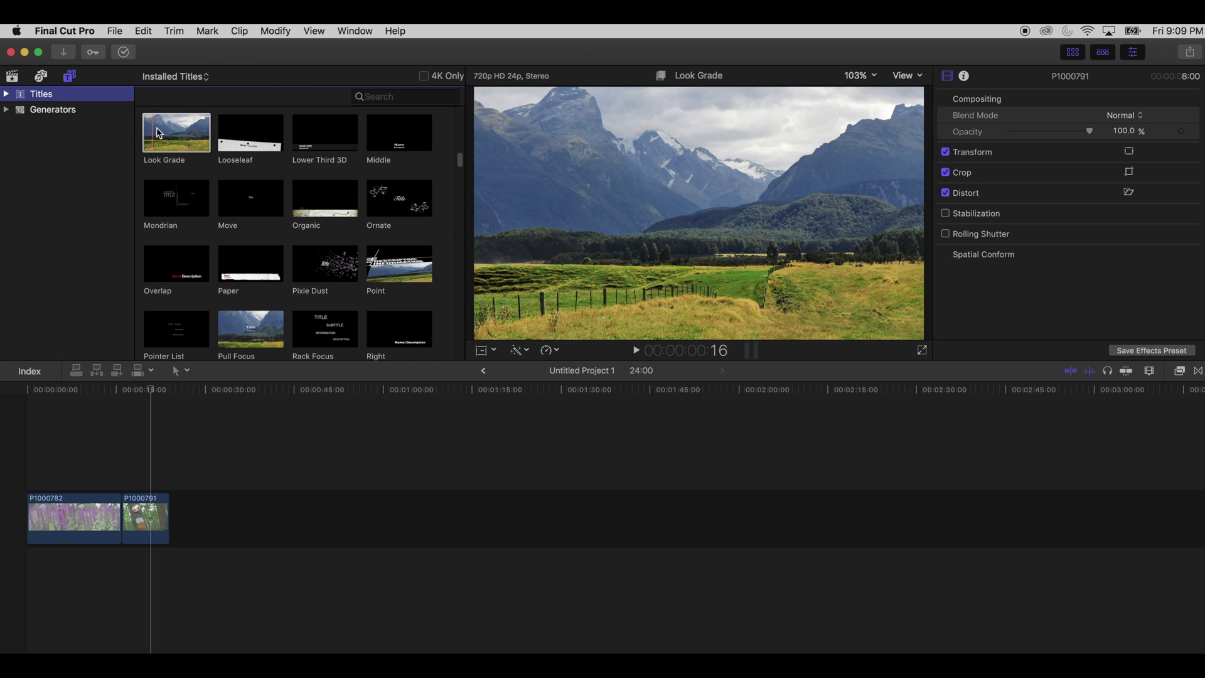
left_click_drag(158, 129, 28, 473)
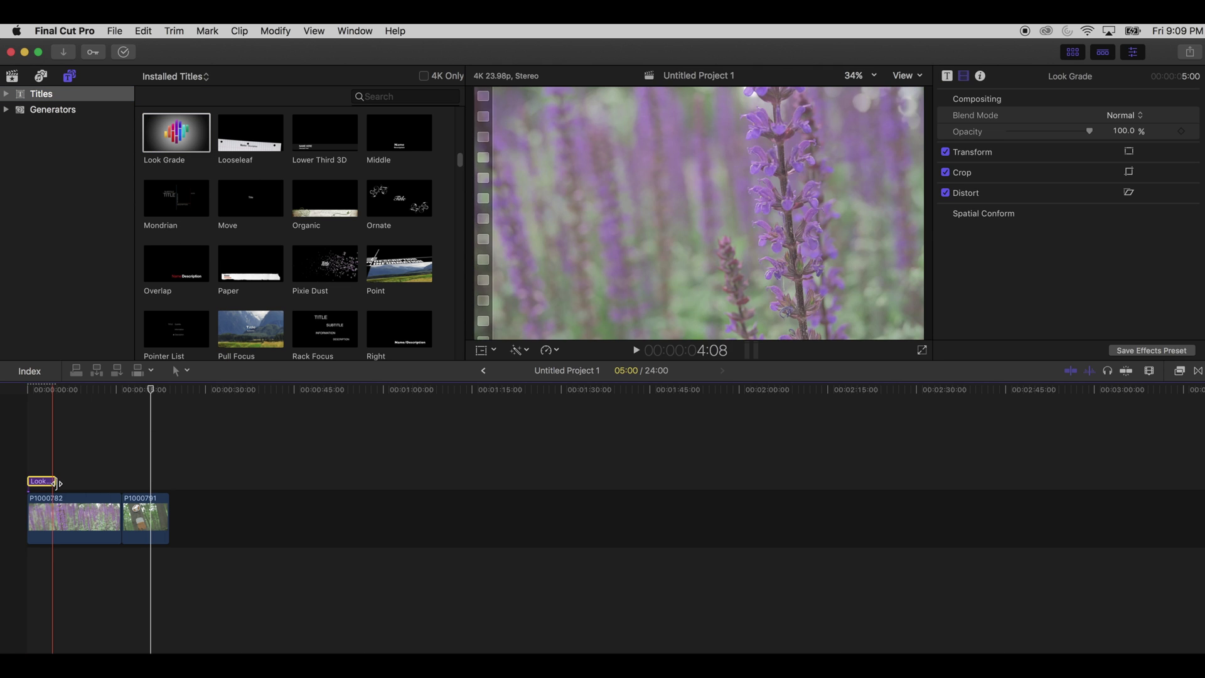
left_click_drag(56, 482, 178, 480)
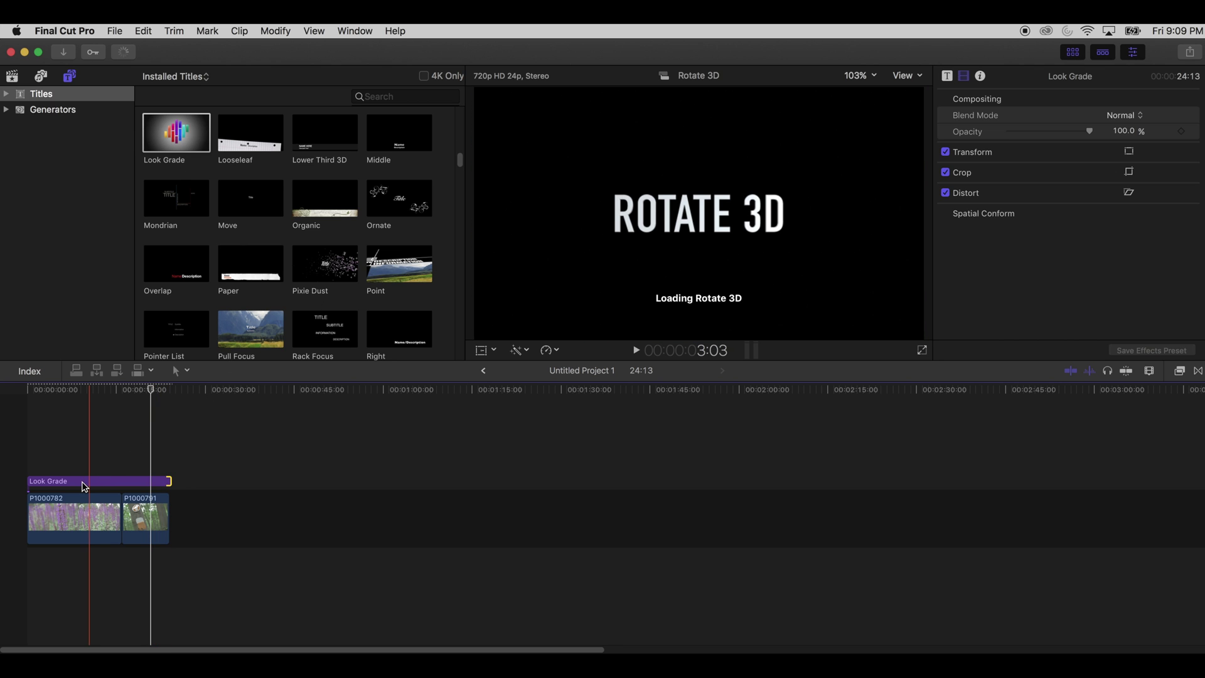
- Place the Base Grade title beneath Look Grade, spanning both clips to 24:16
scroll(397, 188, "up", 4)
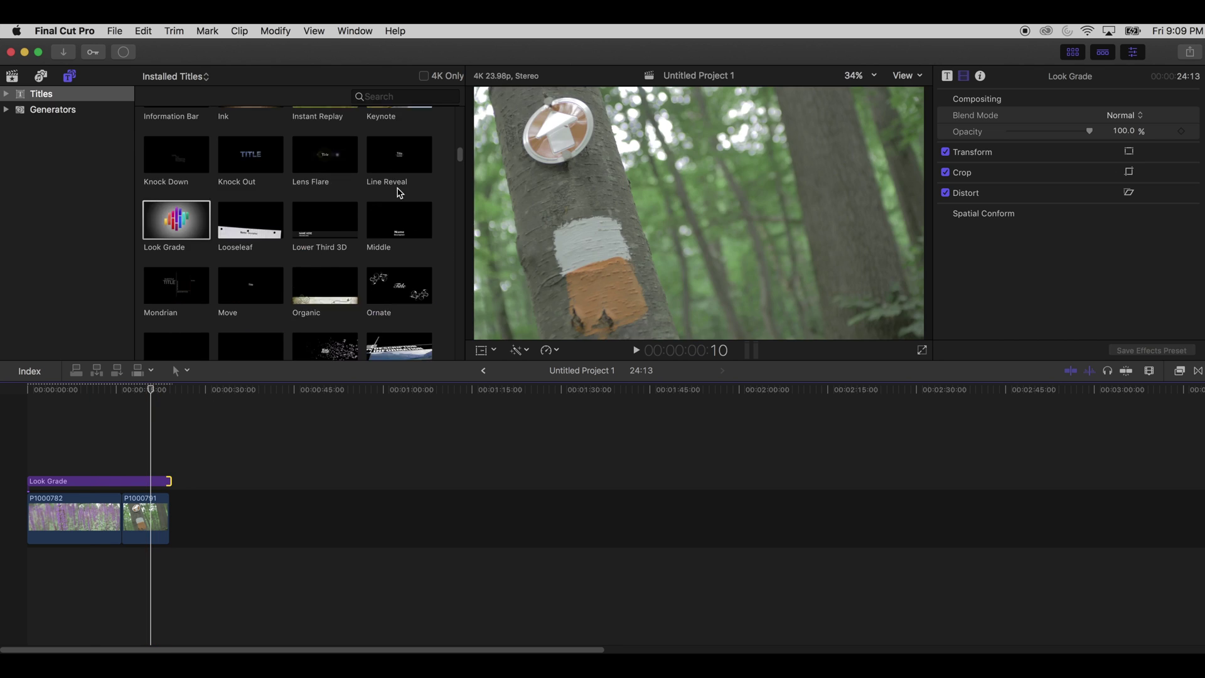
scroll(397, 192, "up", 10)
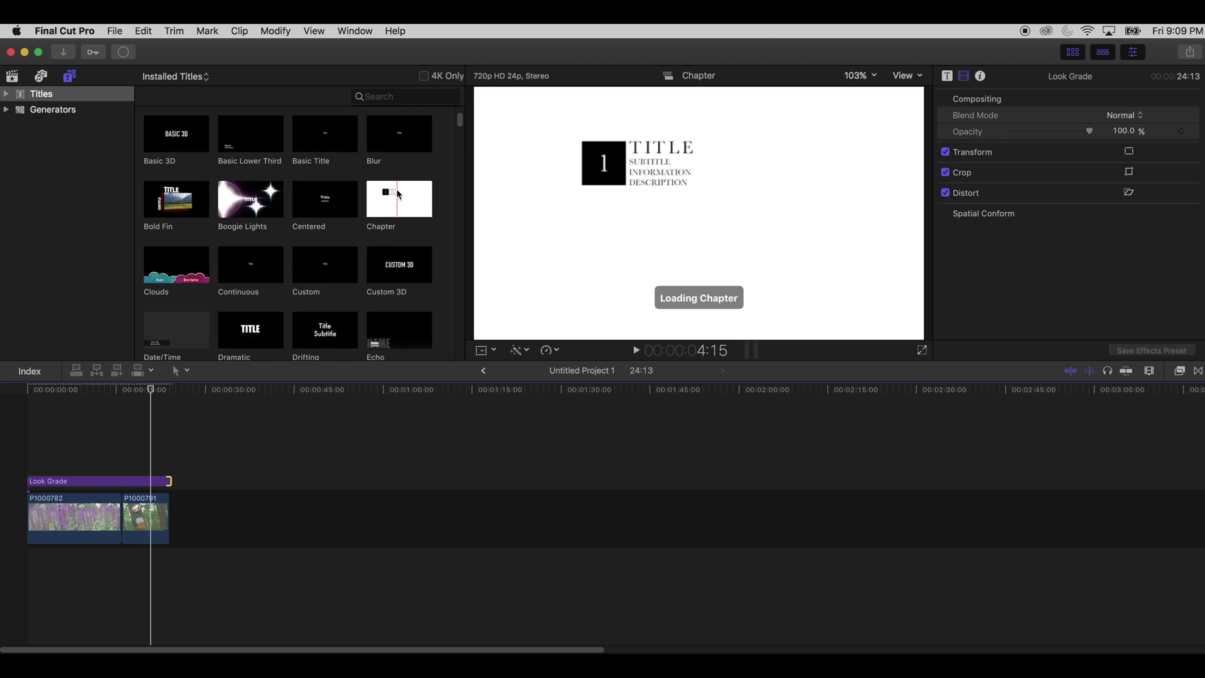
left_click(379, 133)
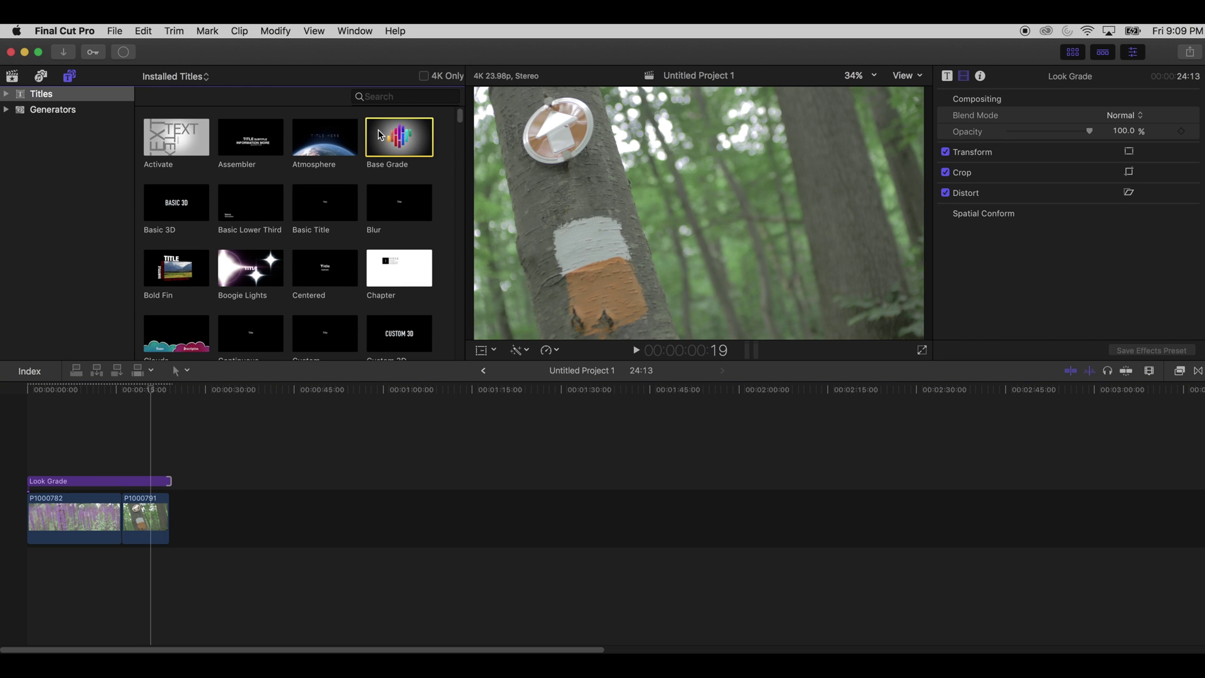
left_click_drag(378, 133, 170, 482)
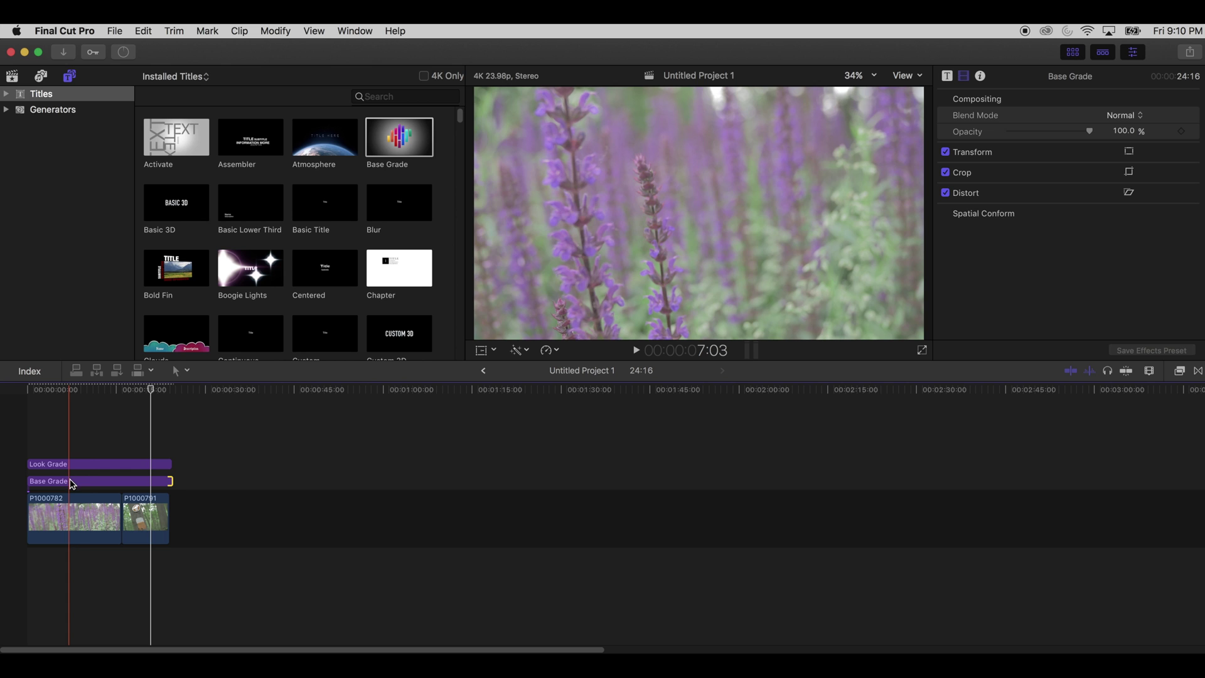
left_click(90, 484)
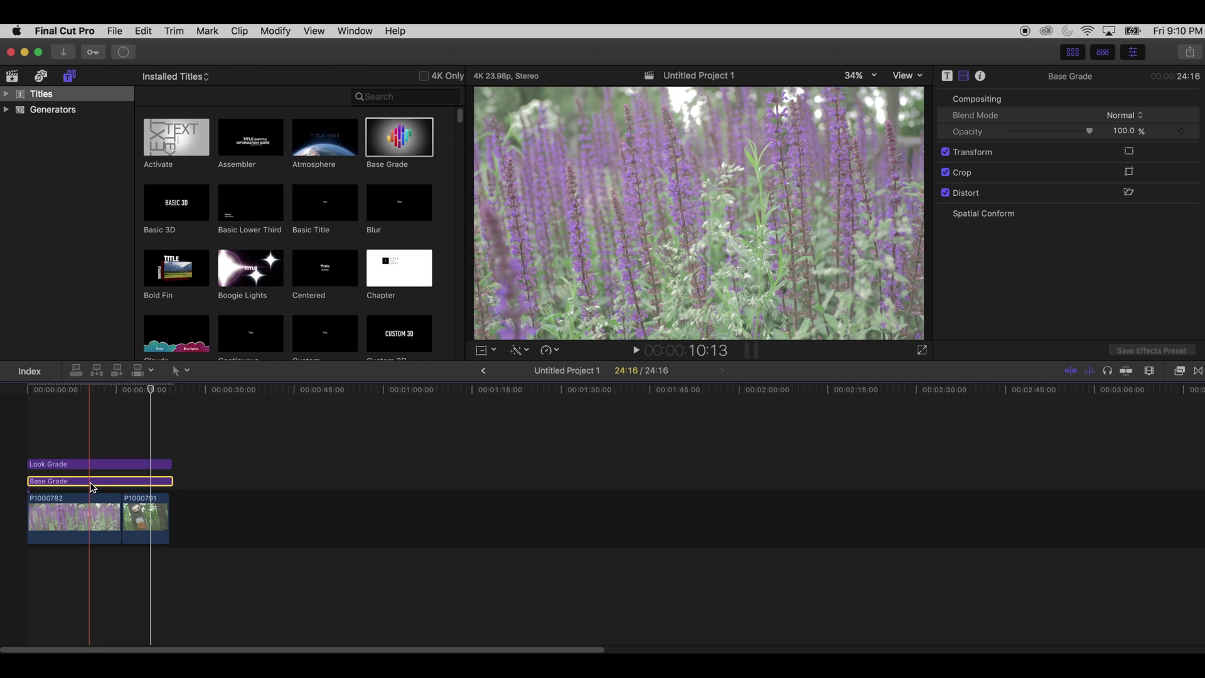
- Drop the ColorFinalePro effect from the Color Finale category onto the Base Grade layer
left_click(1149, 371)
left_click(1149, 371)
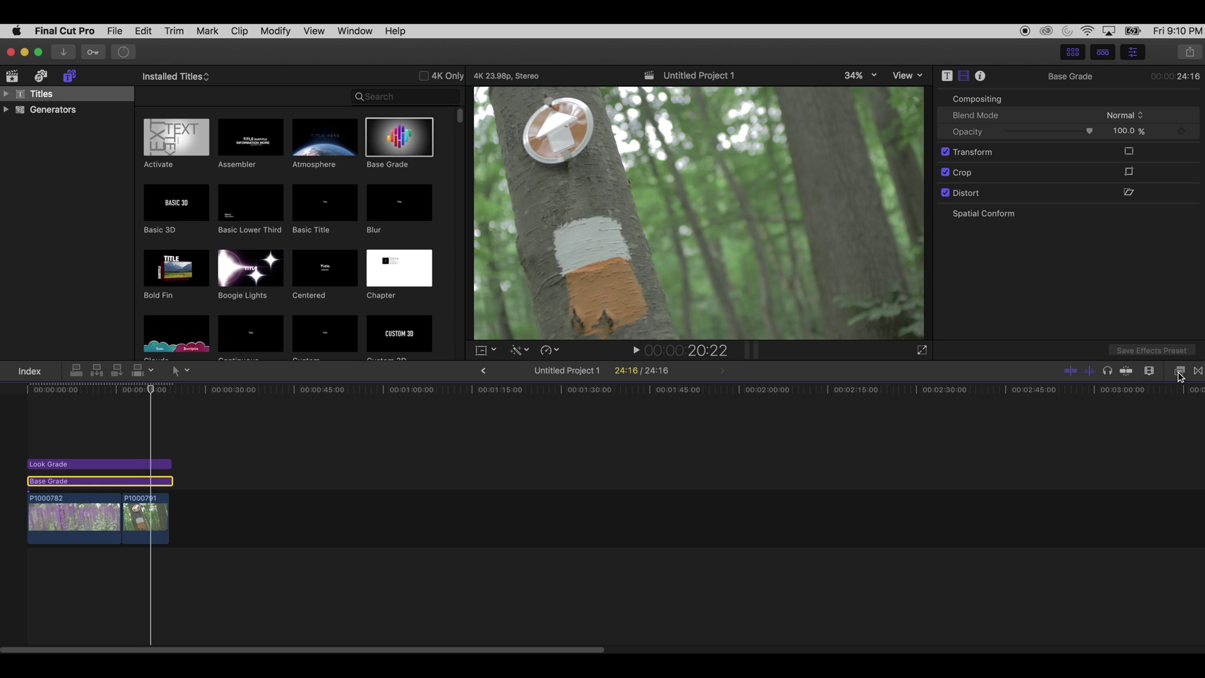
left_click(1179, 371)
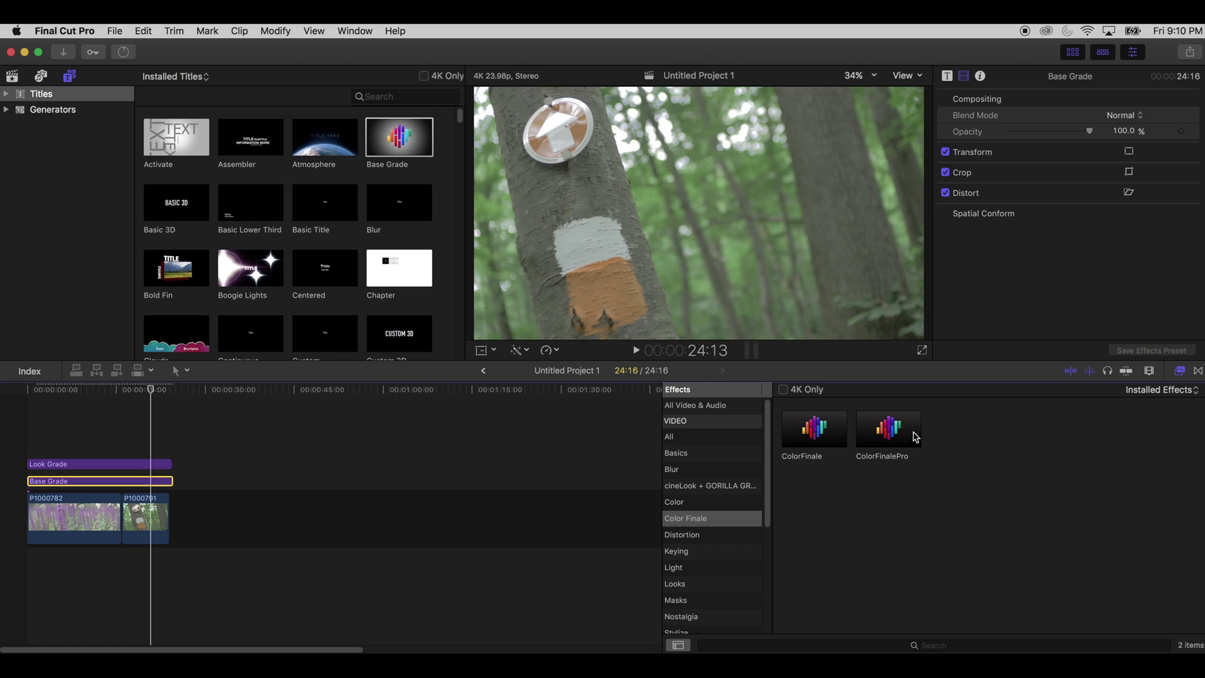
left_click_drag(909, 436, 153, 485)
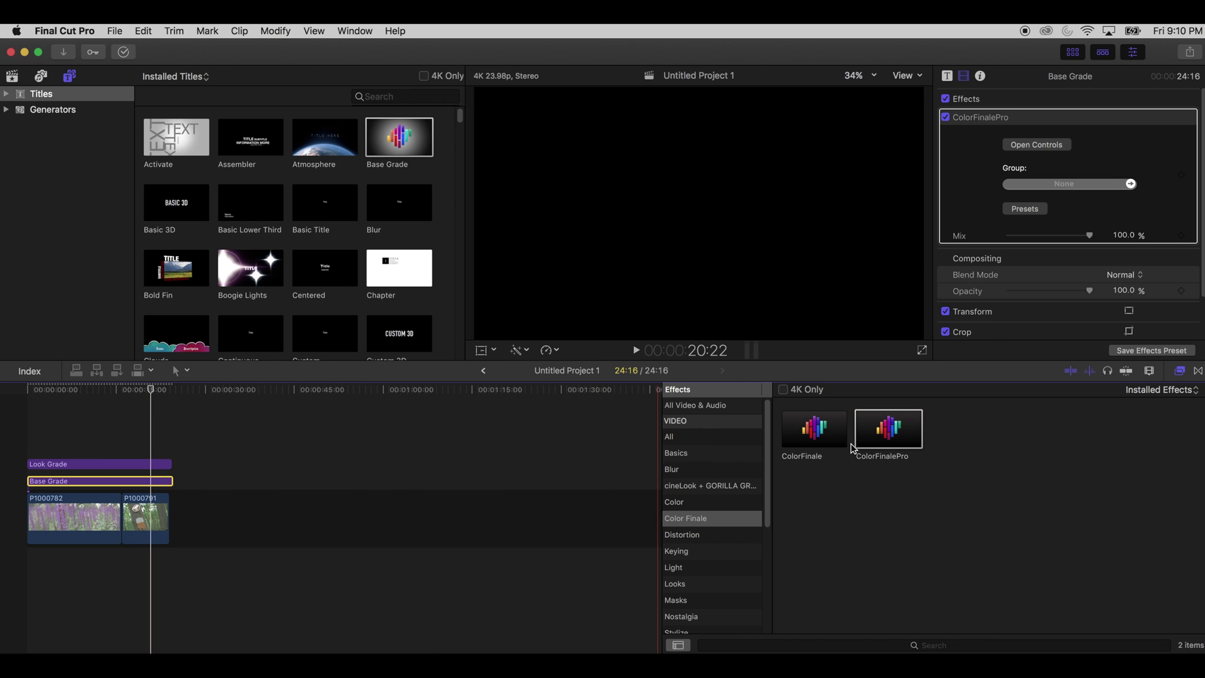
left_click_drag(781, 434, 152, 468)
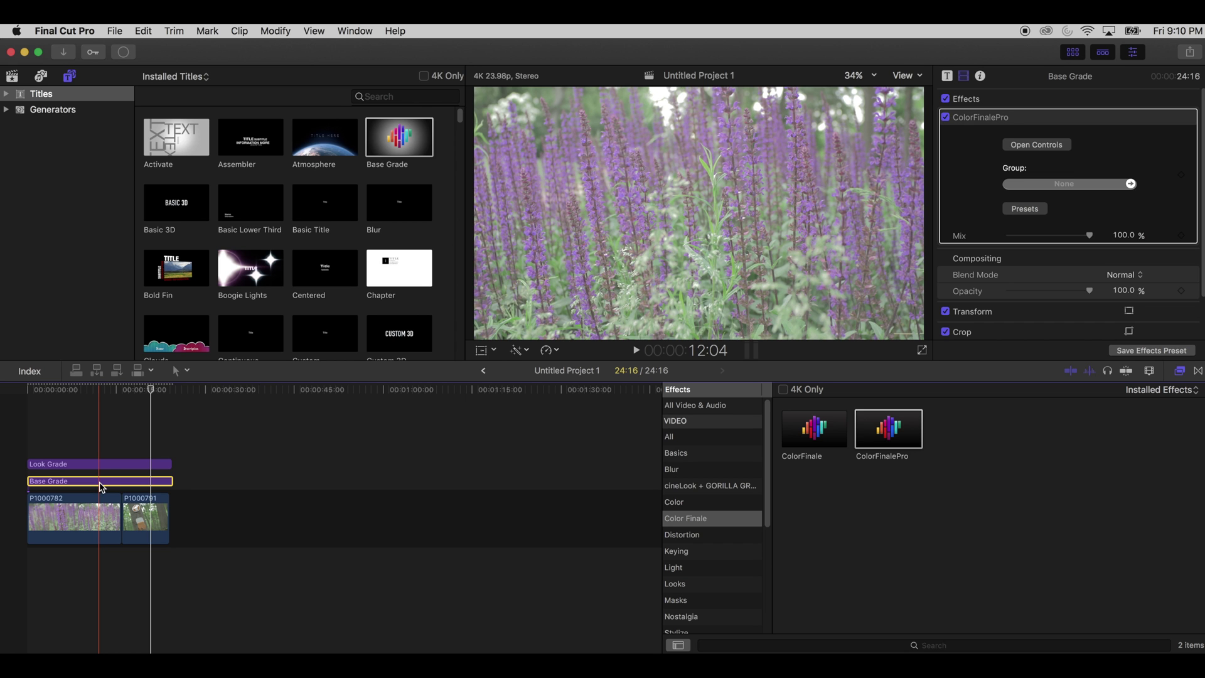
- Switch to the Color & Effects workspace
left_click(352, 30)
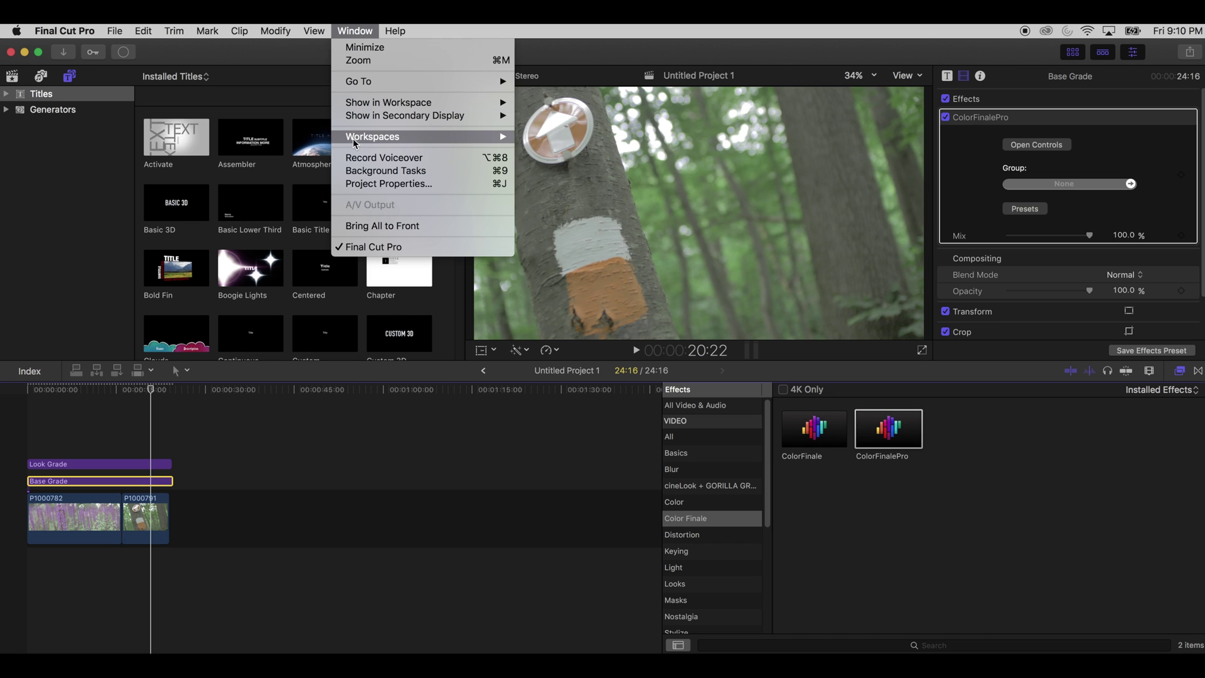
mouse_move(489, 138)
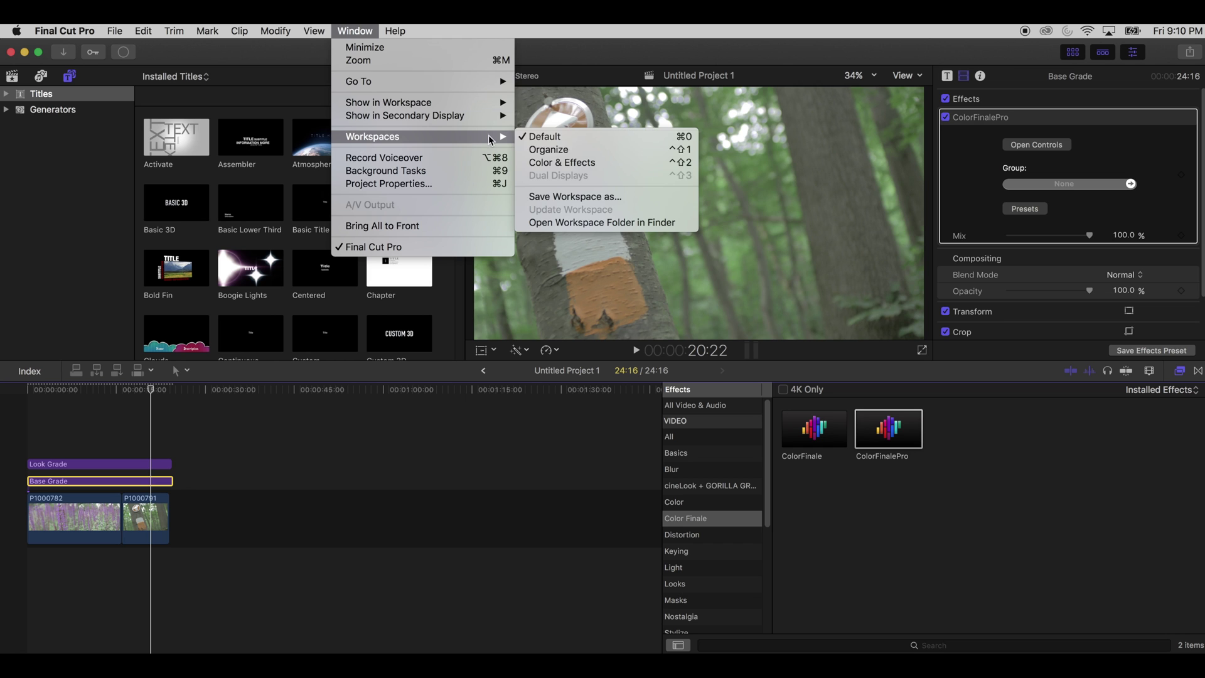
left_click(571, 164)
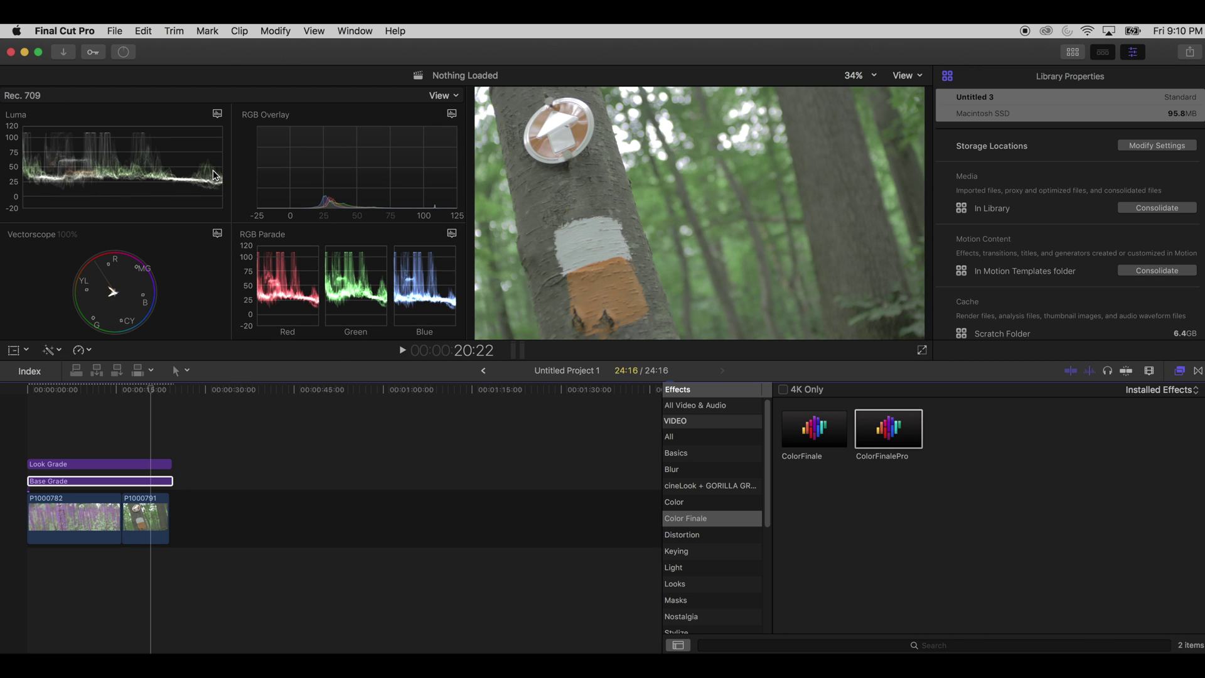
- Reduce the scopes to a single RGB Parade, leaving its settings unchanged
left_click(441, 96)
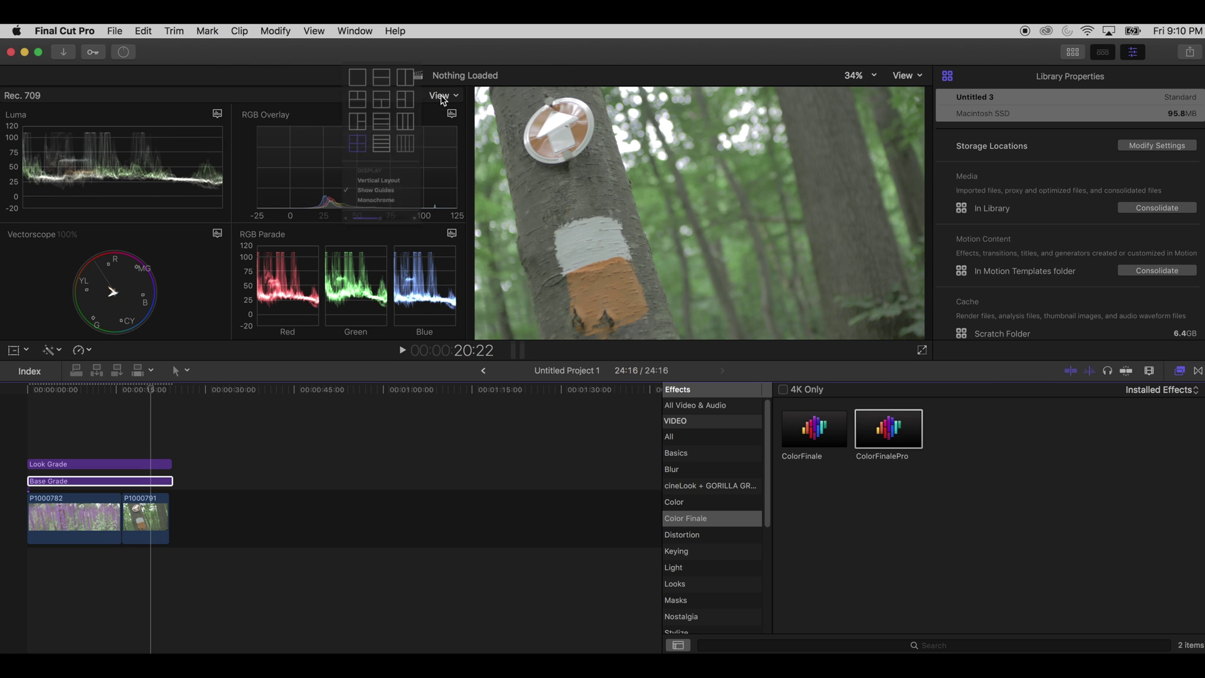
left_click(335, 73)
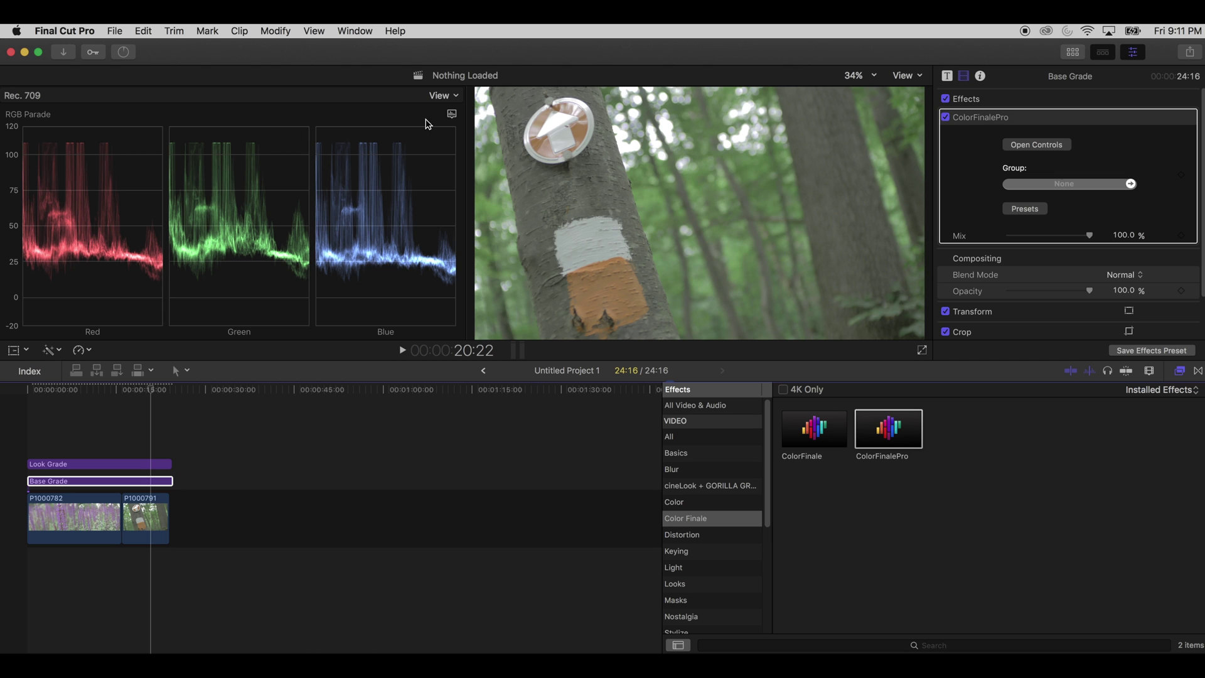
left_click(451, 114)
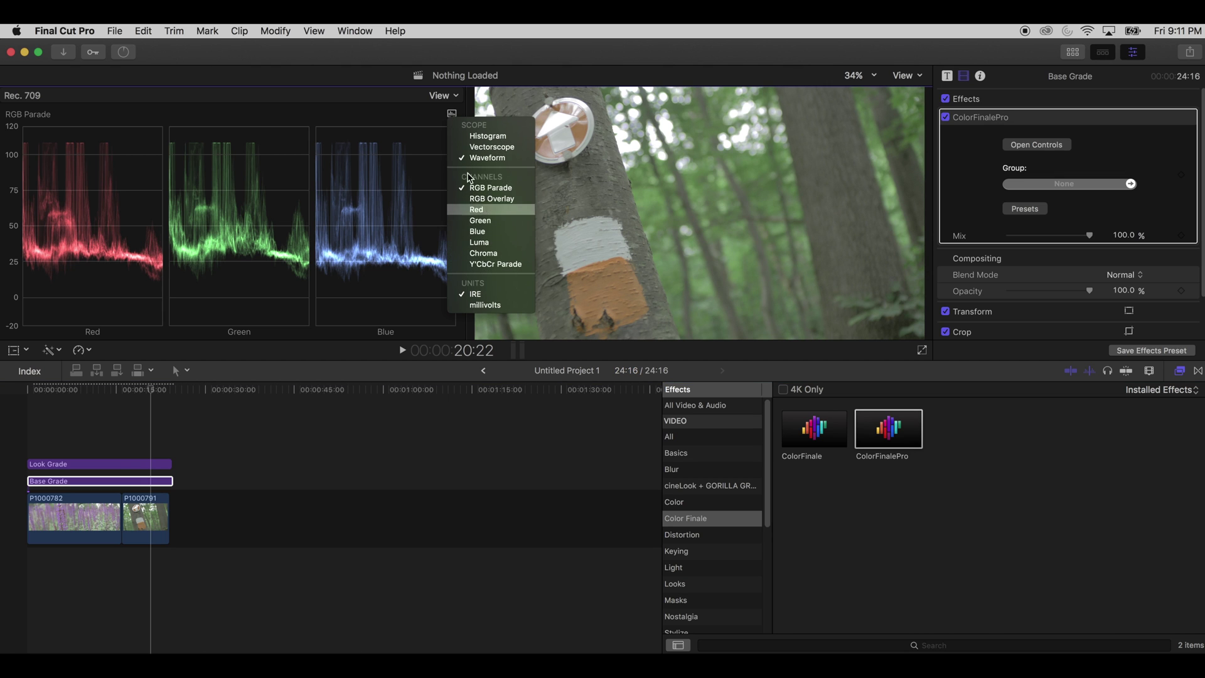
left_click(366, 102)
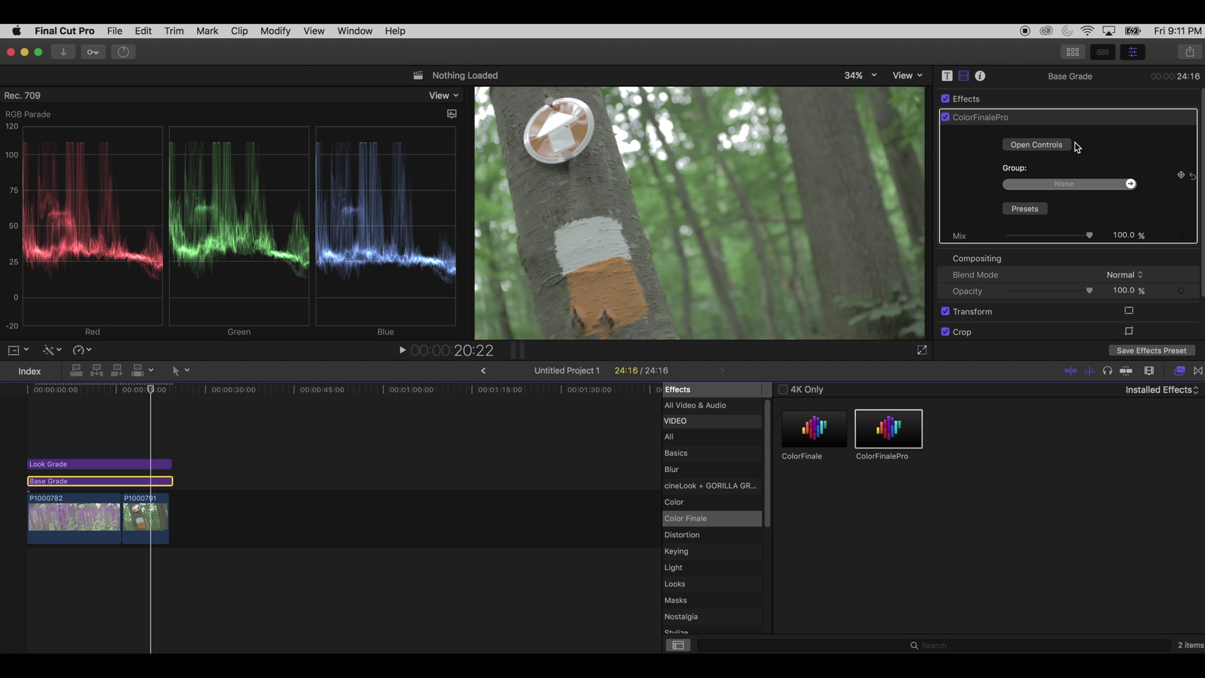
- Open the Color Finale Pro controls and add Color Wheels, Curves and LUT Utility layers
left_click(1062, 148)
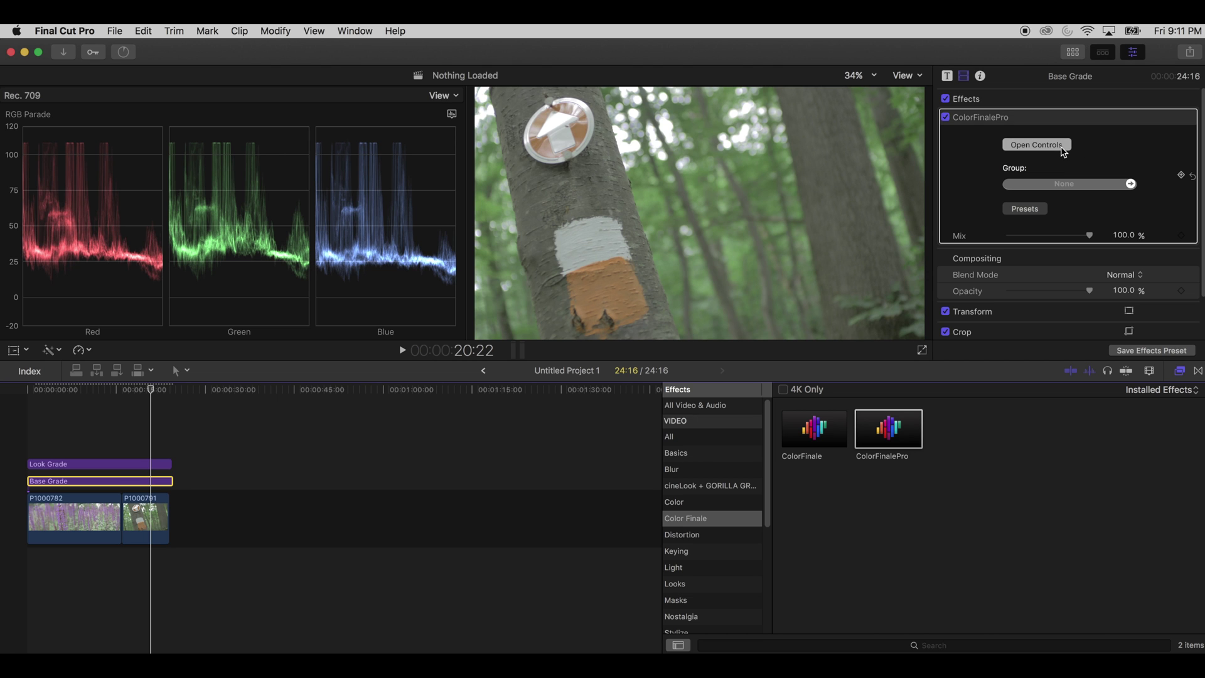
left_click_drag(545, 409, 421, 410)
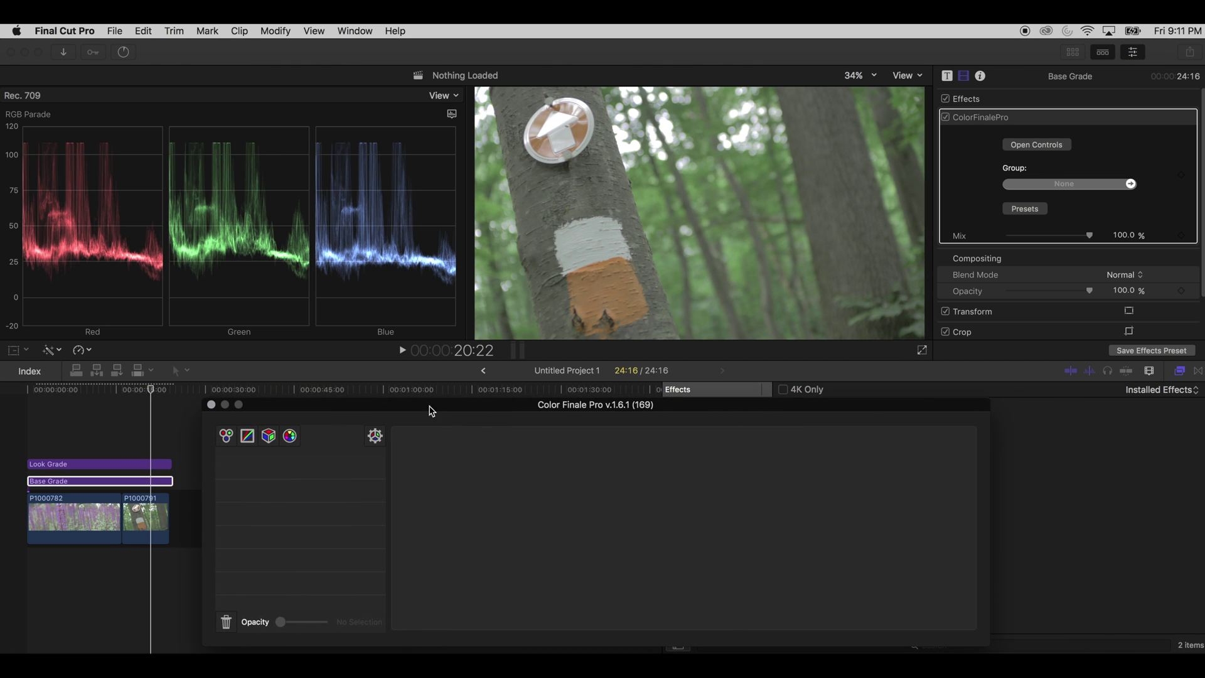
left_click(228, 443)
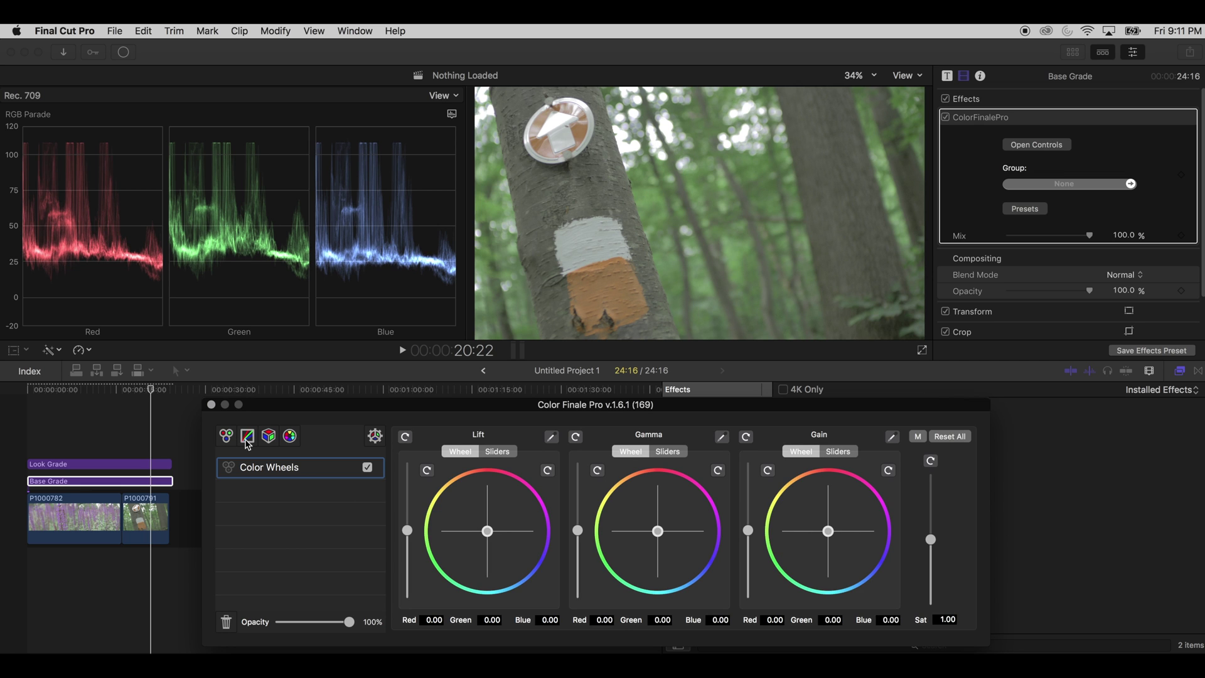
left_click(249, 443)
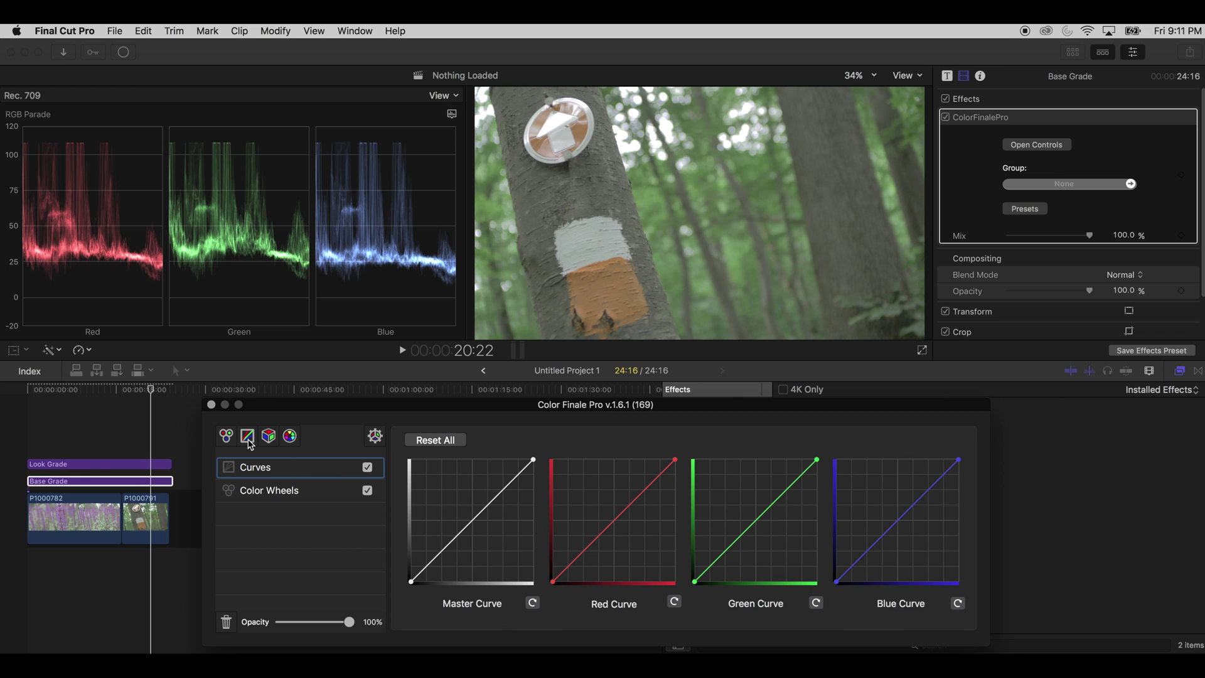
left_click(269, 437)
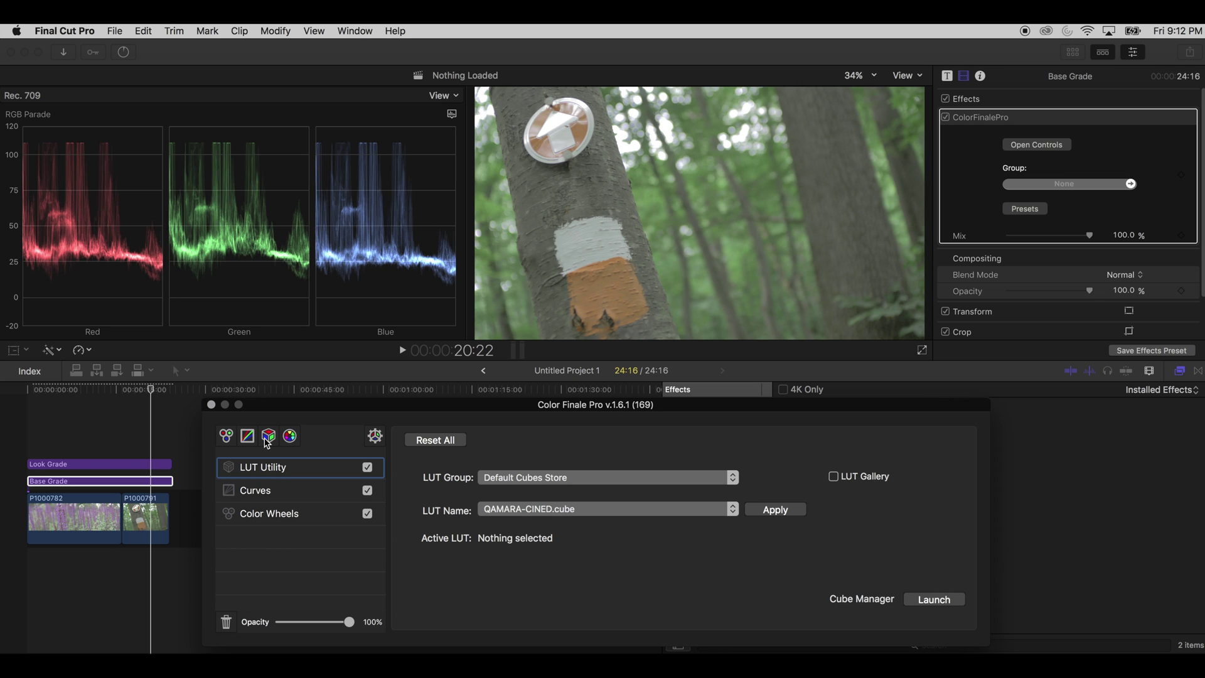
- Add a 6 Vectors layer to the Color Finale Pro grade
left_click(287, 440)
left_click(287, 440)
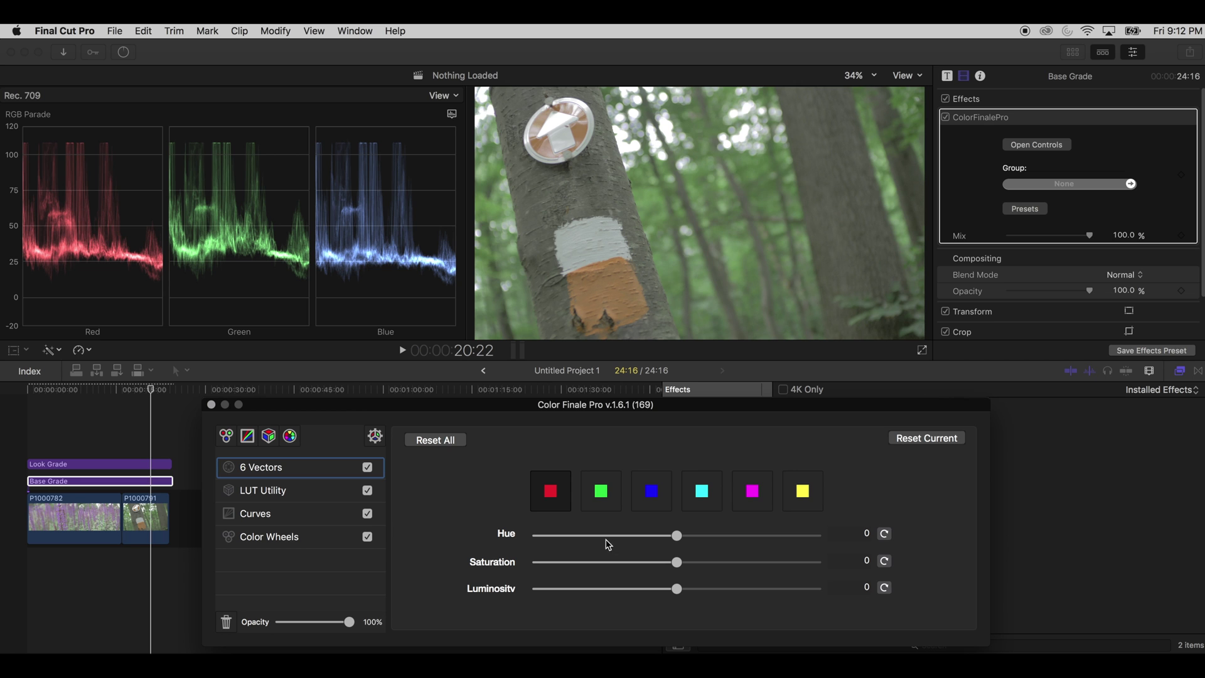
left_click(262, 468)
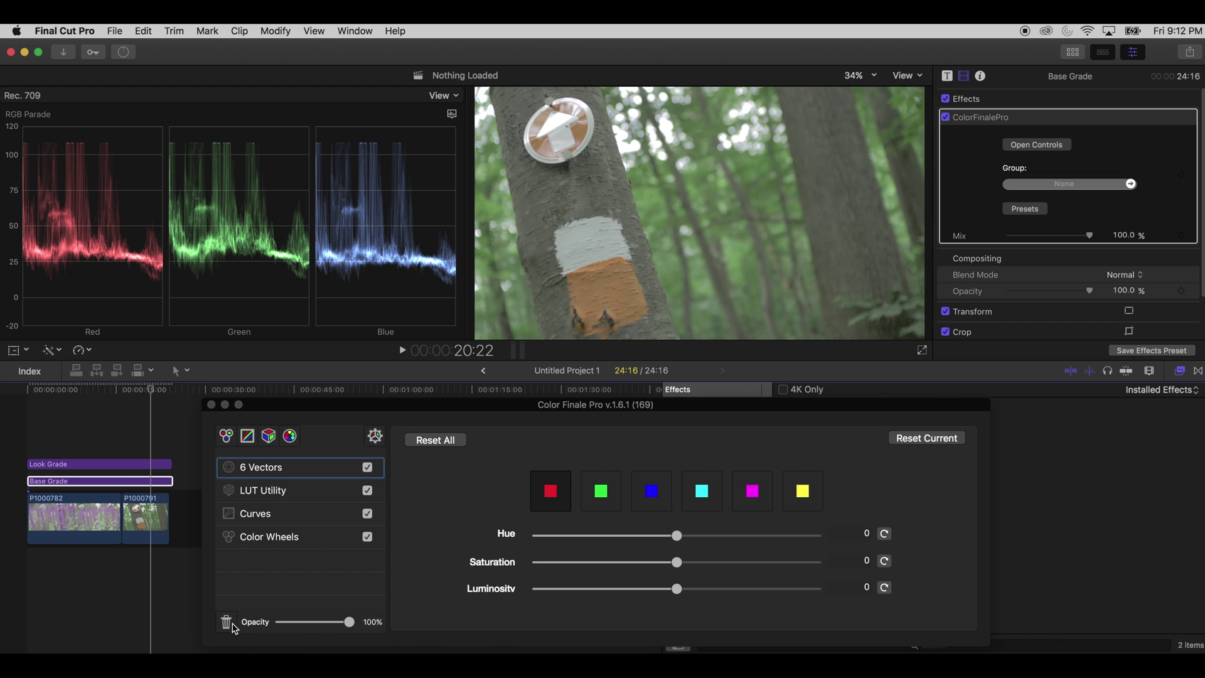
- Delete every grading layer and add a fresh LUT Utility layer
left_click(233, 626)
left_click(232, 626)
left_click(232, 626)
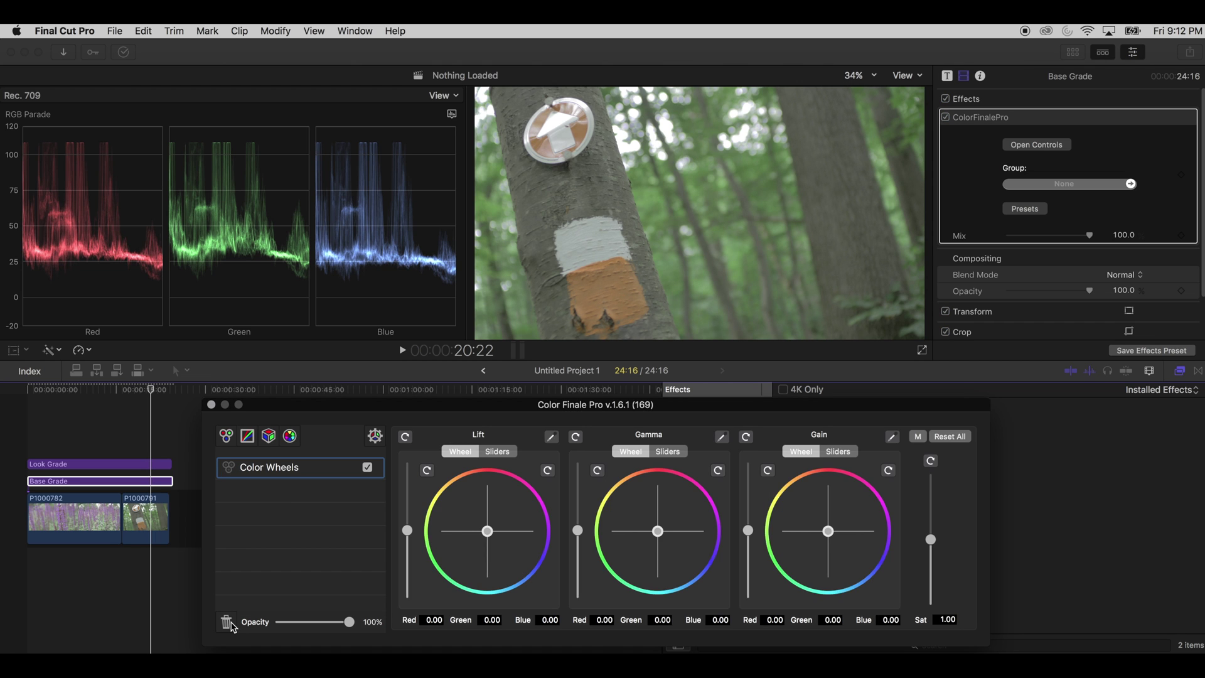
left_click(232, 626)
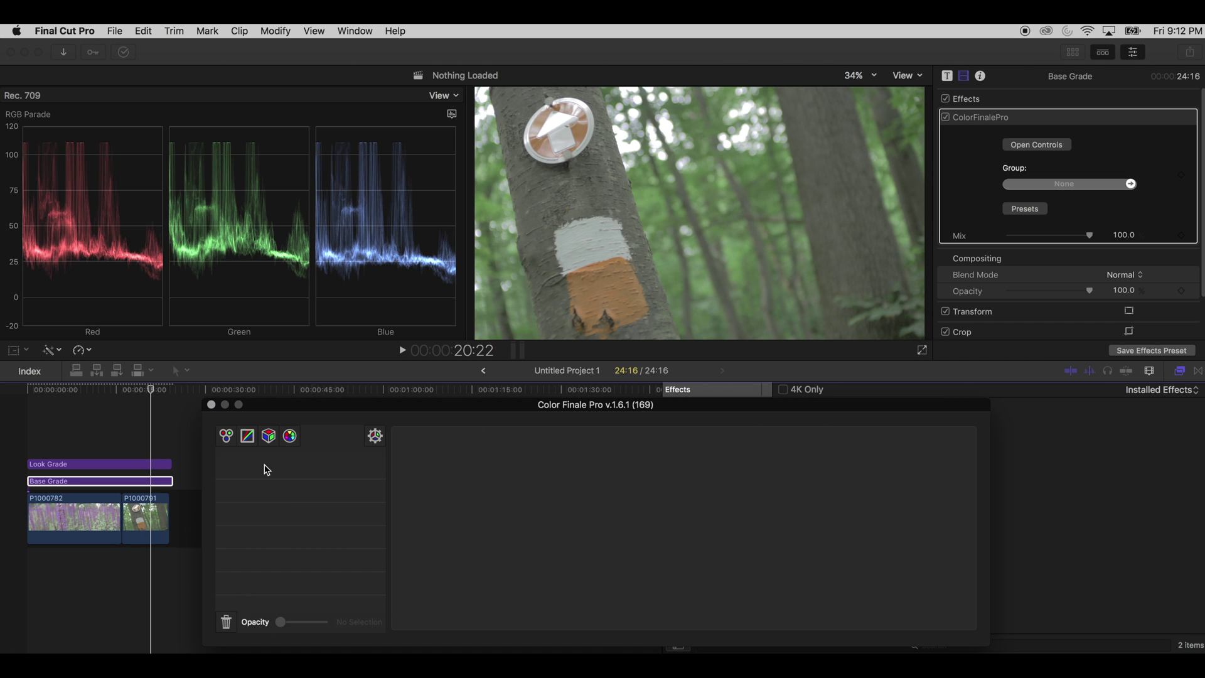
left_click(268, 438)
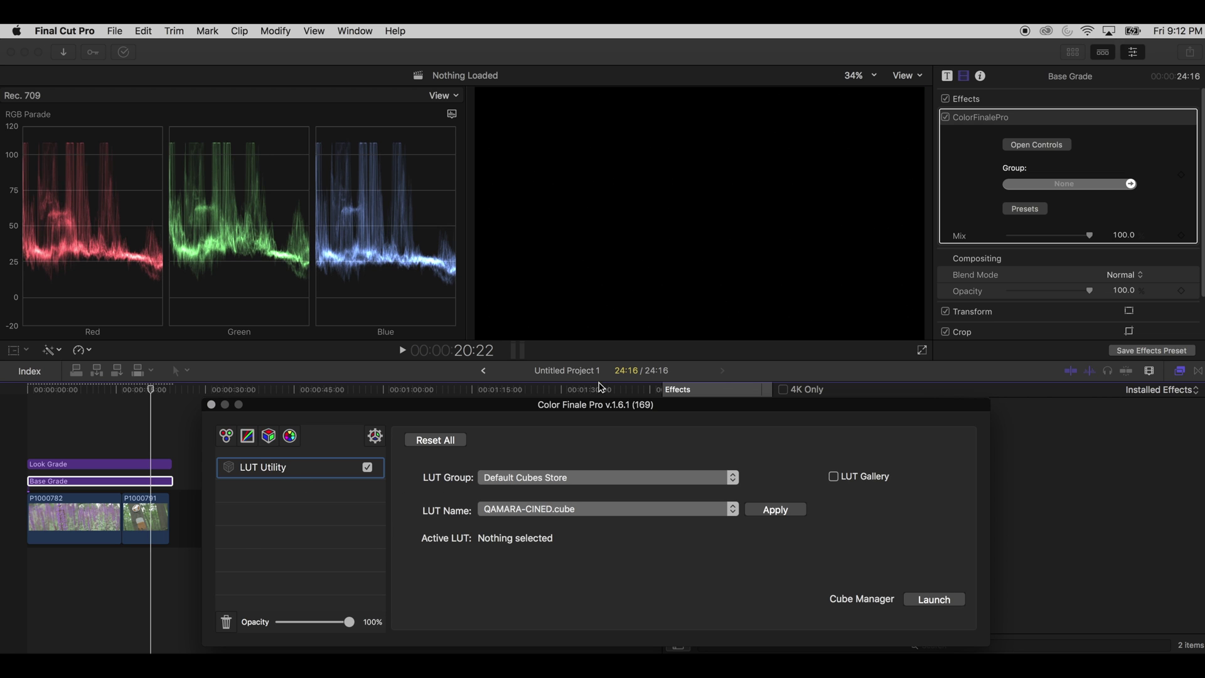
- Apply the QAMARA-CINED.cube LUT and move the playhead onto the tree-sign clip
left_click(254, 470)
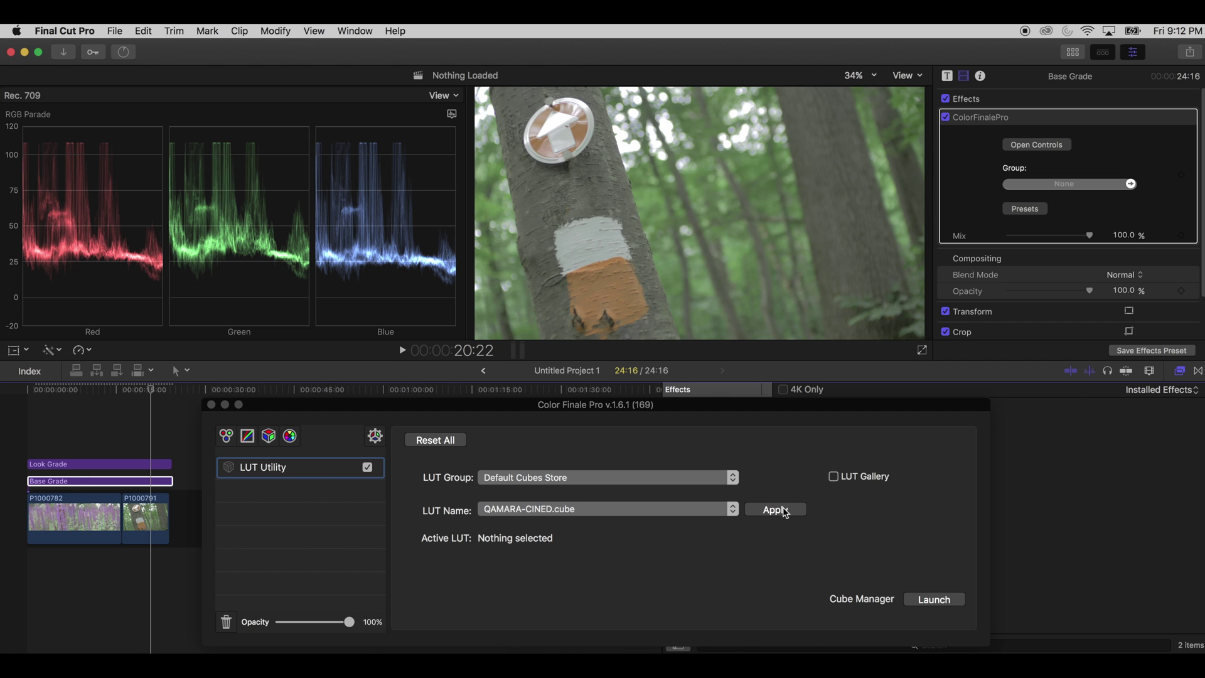
left_click(784, 513)
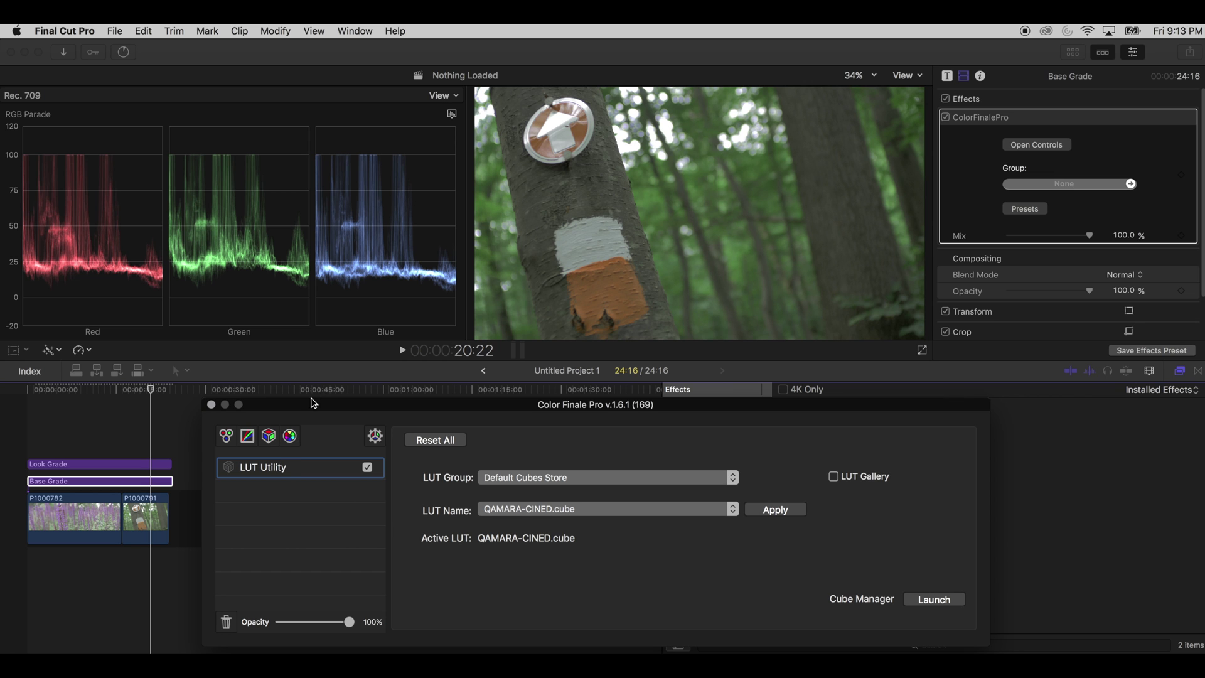
left_click(266, 475)
left_click(114, 389)
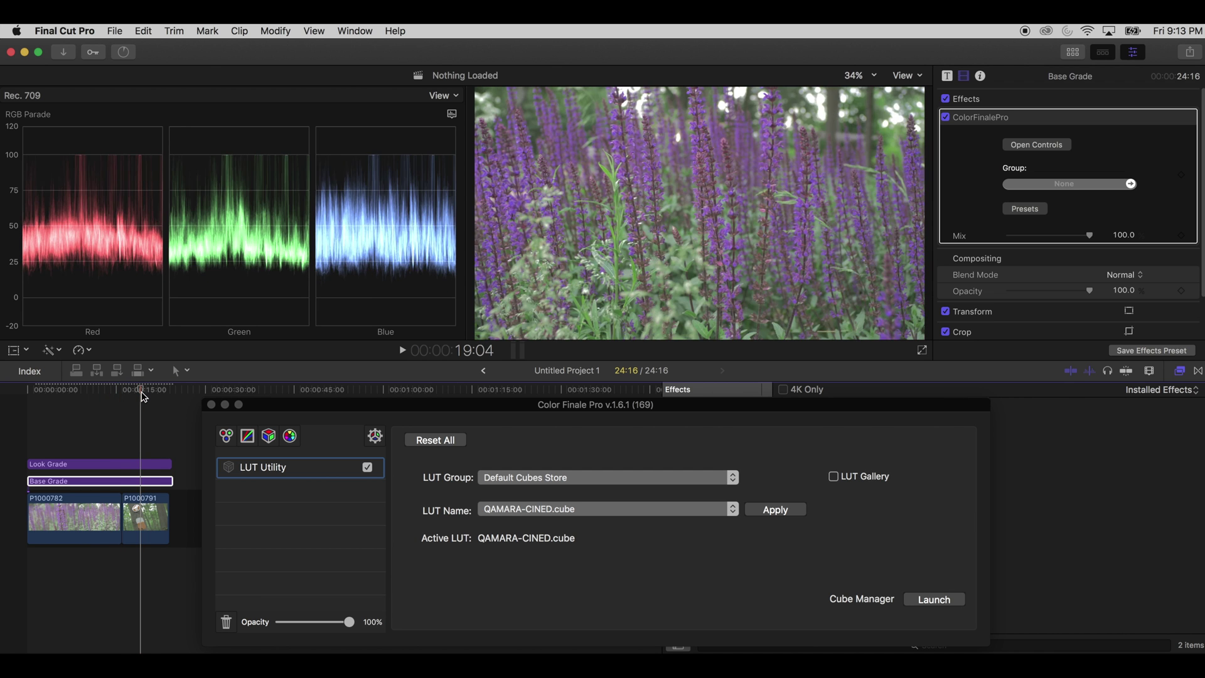
left_click(153, 393)
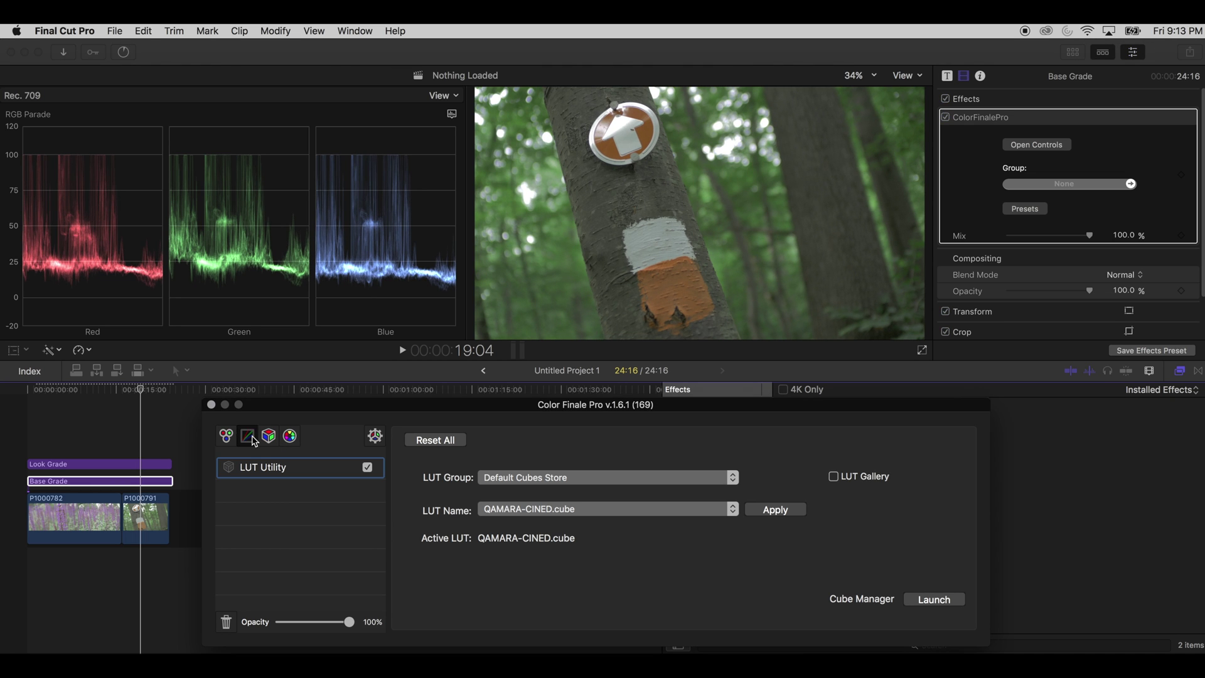
- Add a Curves layer and shape a slight S-curve with shadow, midtone and highlight points
left_click(253, 439)
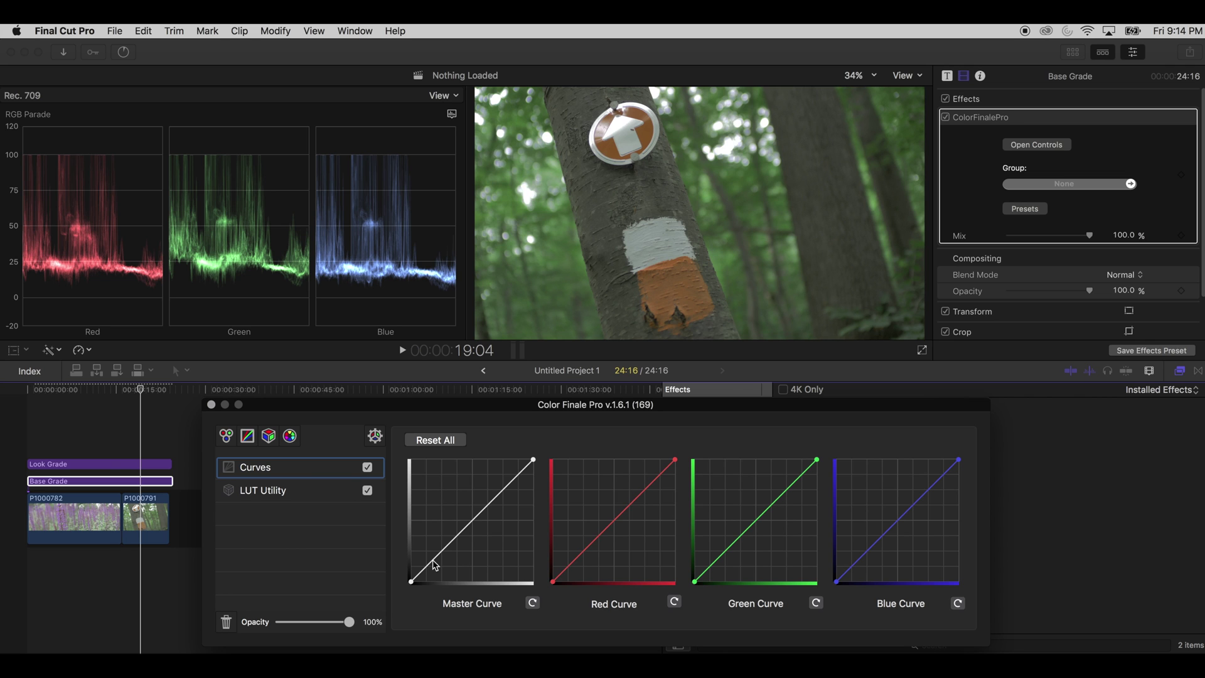
left_click(433, 560)
left_click(477, 523)
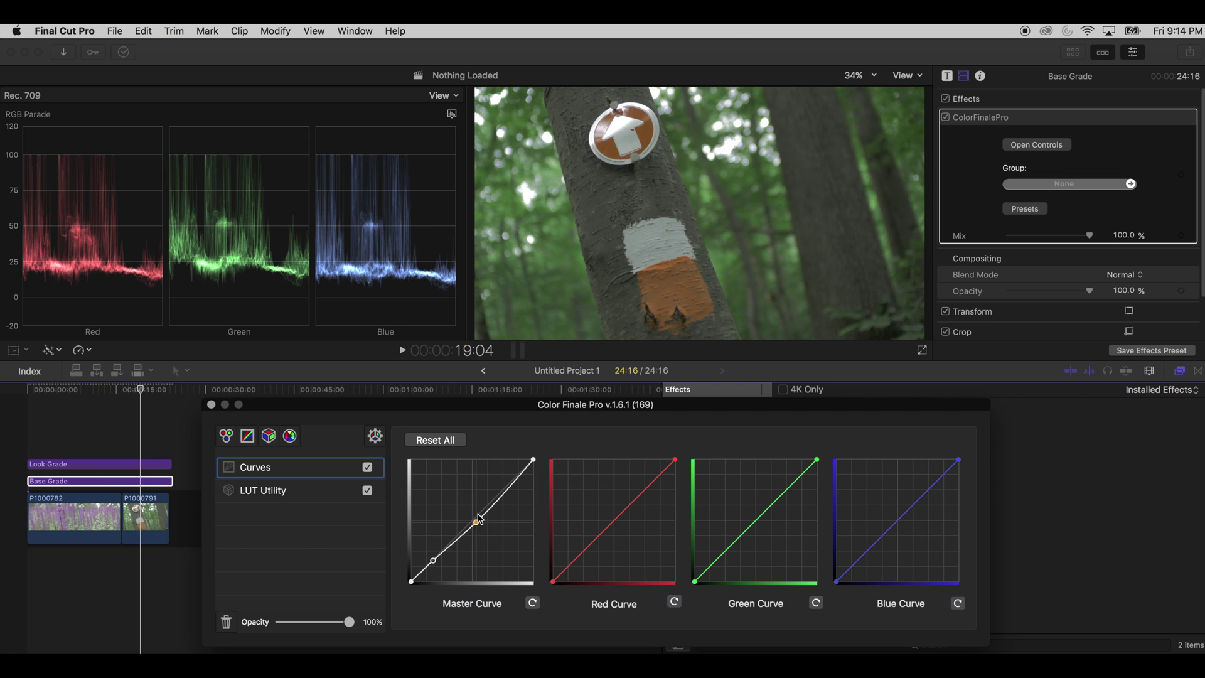
left_click(503, 492)
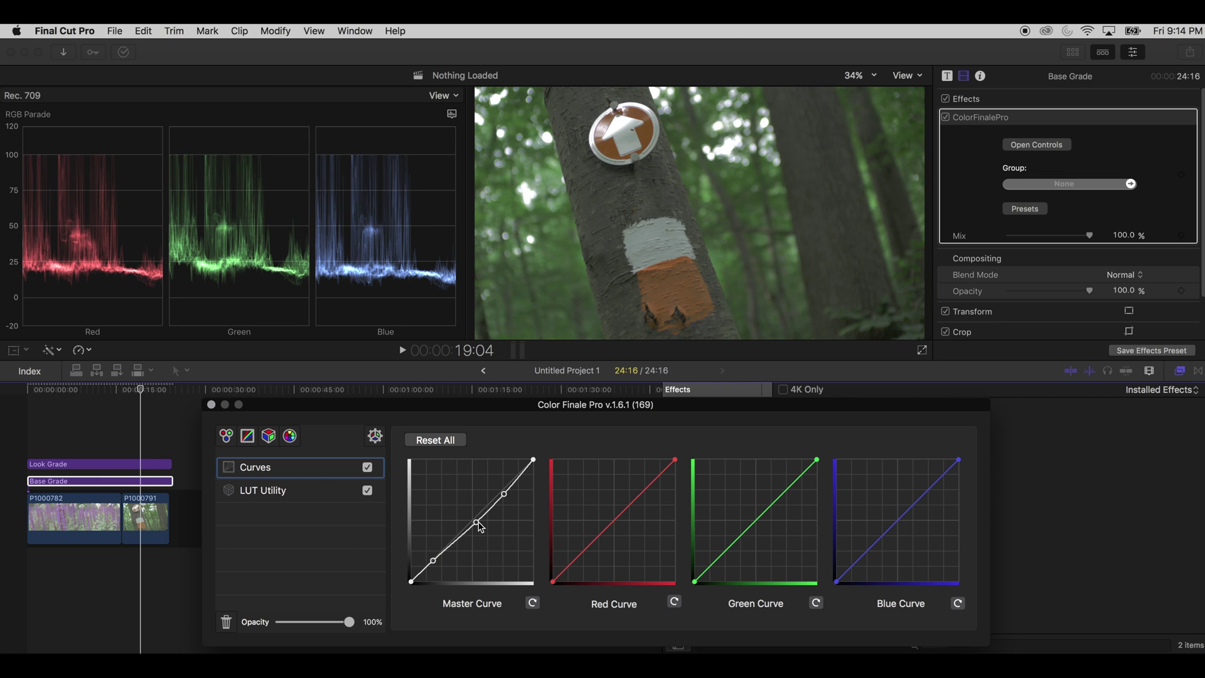
left_click(433, 561)
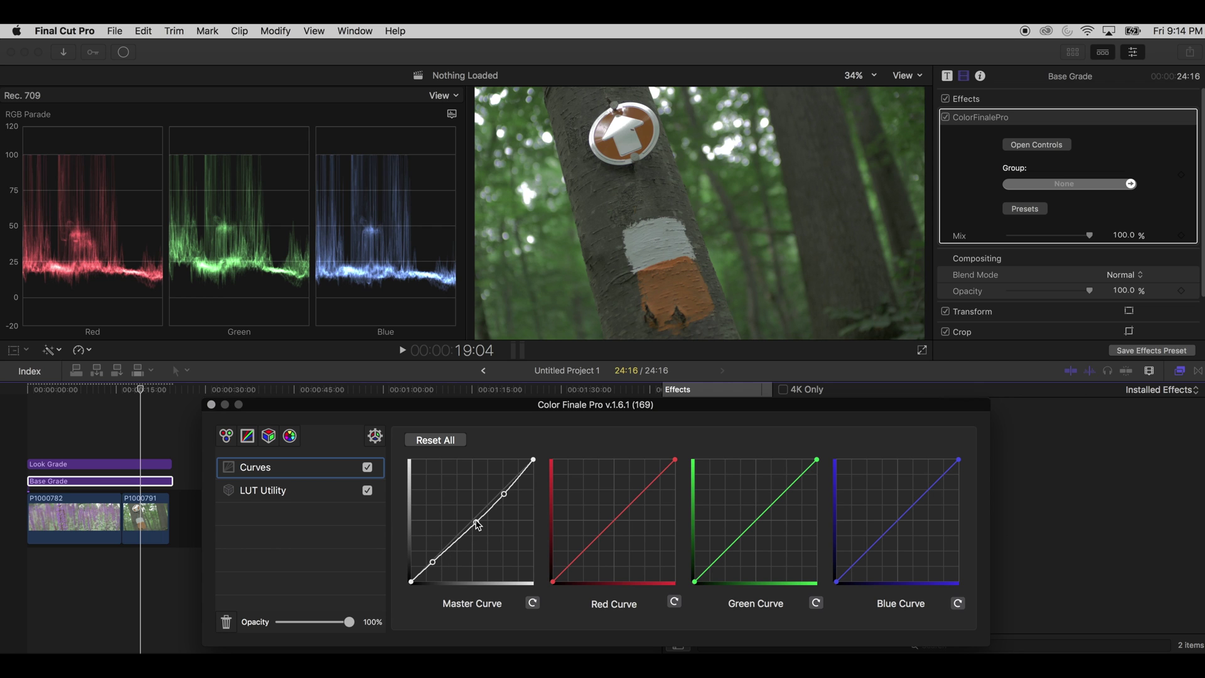
left_click_drag(476, 524, 477, 521)
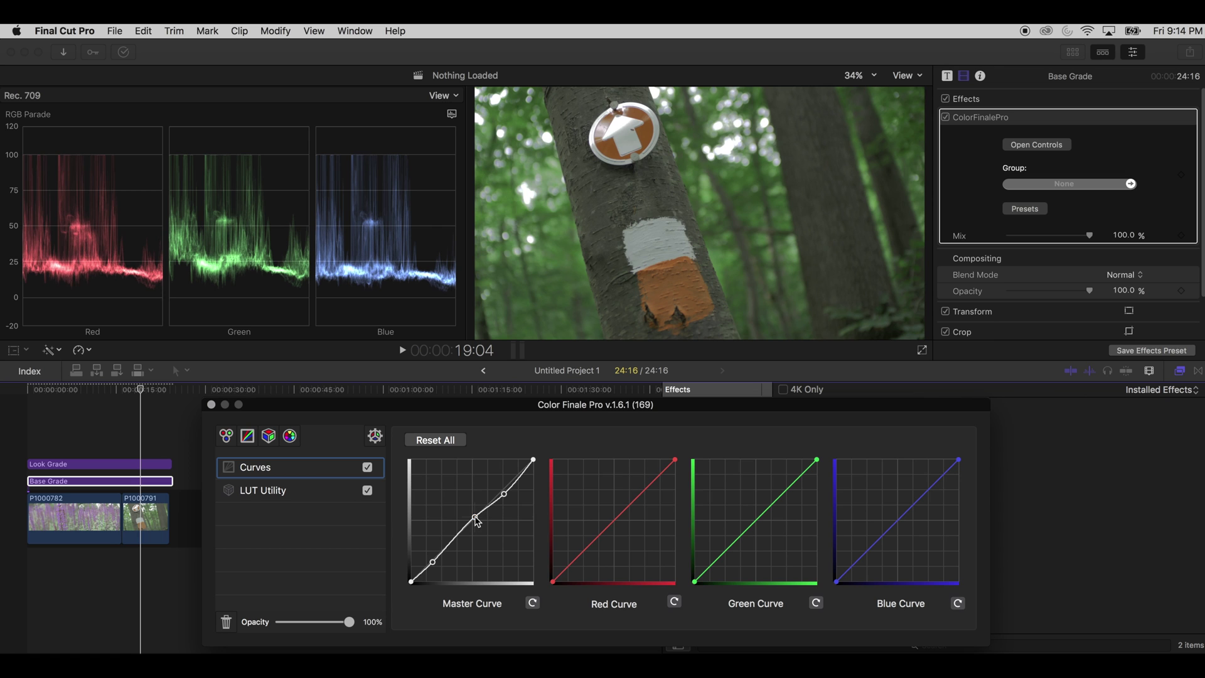
left_click_drag(502, 493, 520, 482)
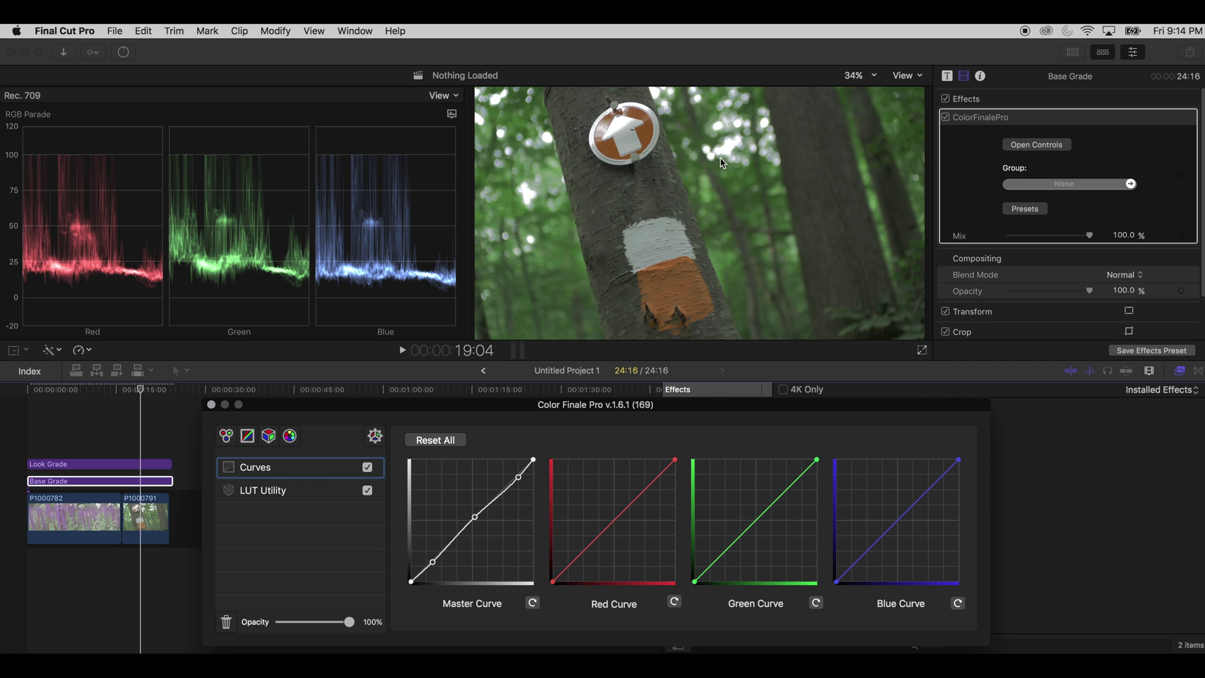
- Fine-tune the Master Curve's shadow point, pulling it down then nudging it back up
left_click(473, 557)
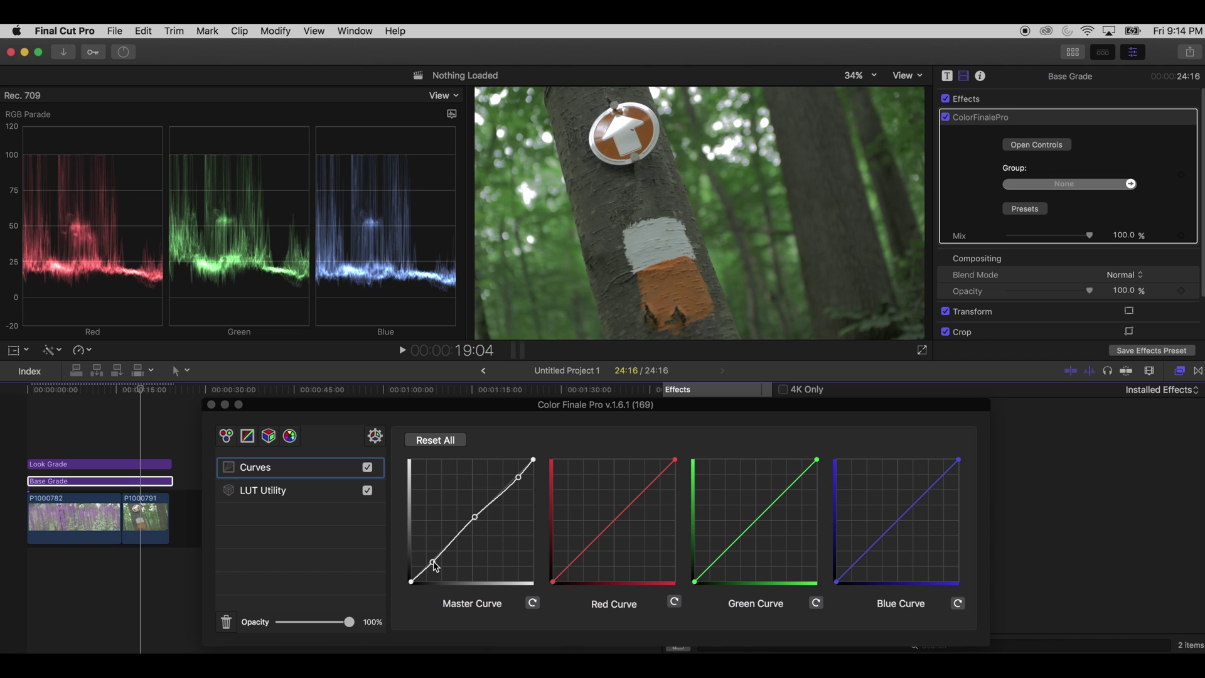
left_click(434, 563)
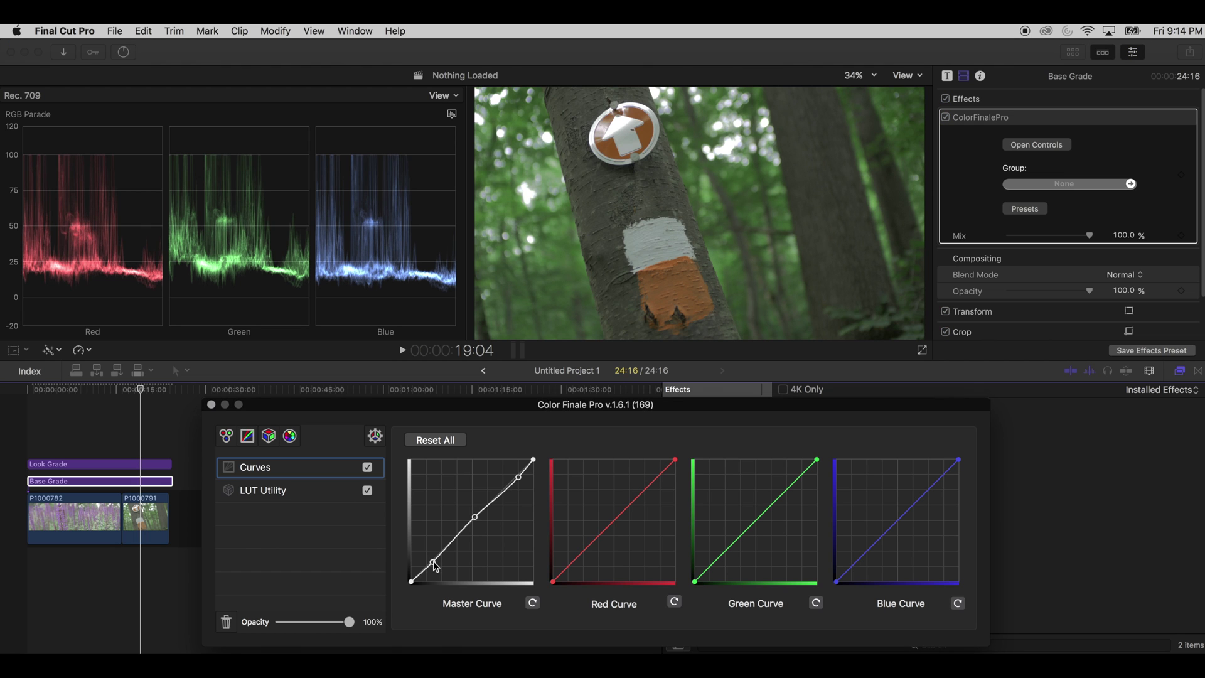
left_click_drag(435, 565, 437, 569)
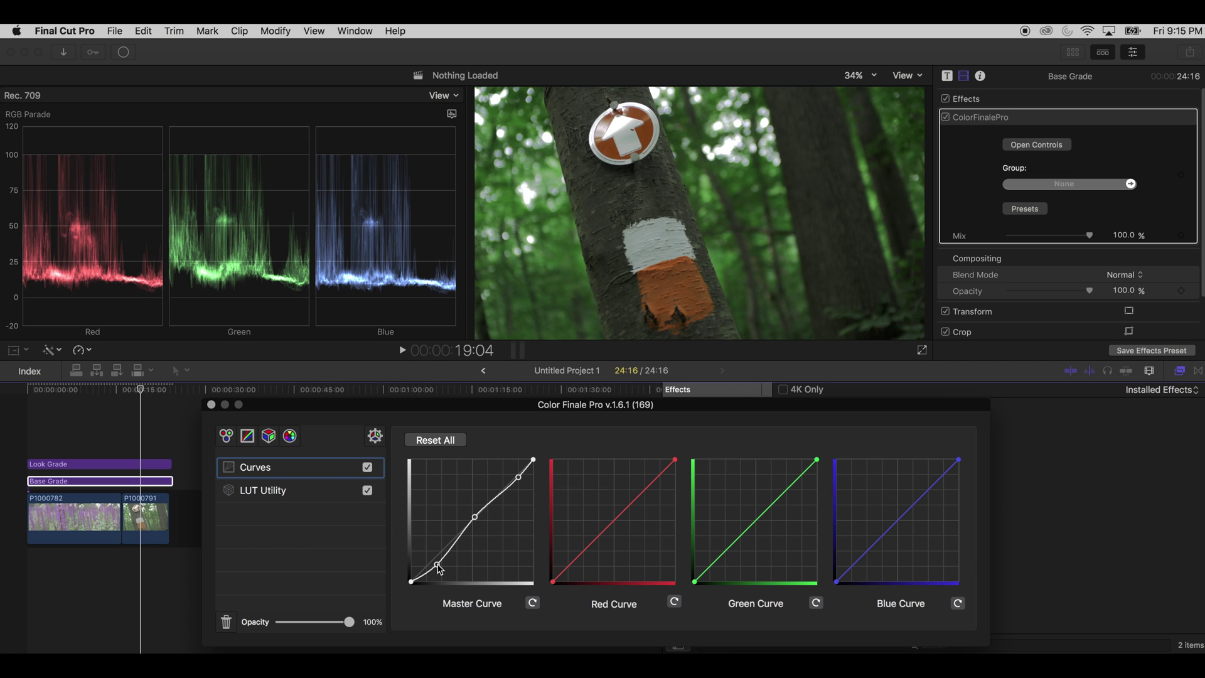
left_click(439, 565)
left_click_drag(438, 566, 437, 564)
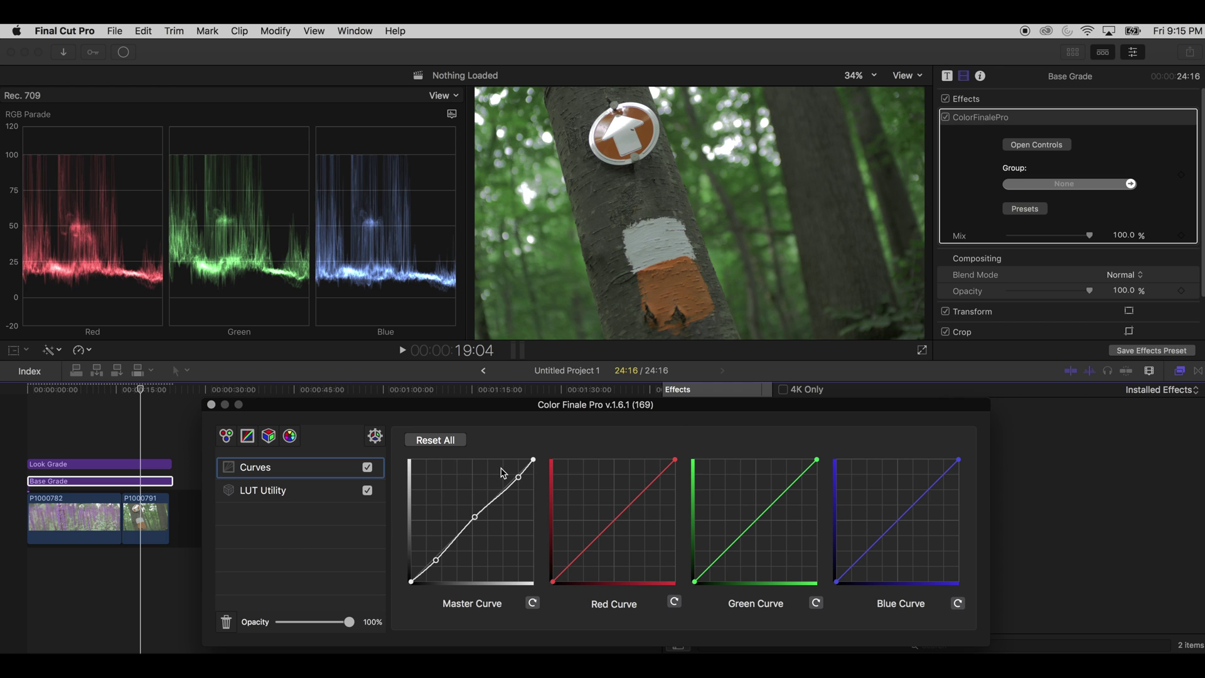
- Compare the Base Grade with the Curves and LUT Utility layers bypassed, then re-enable both
left_click(367, 468)
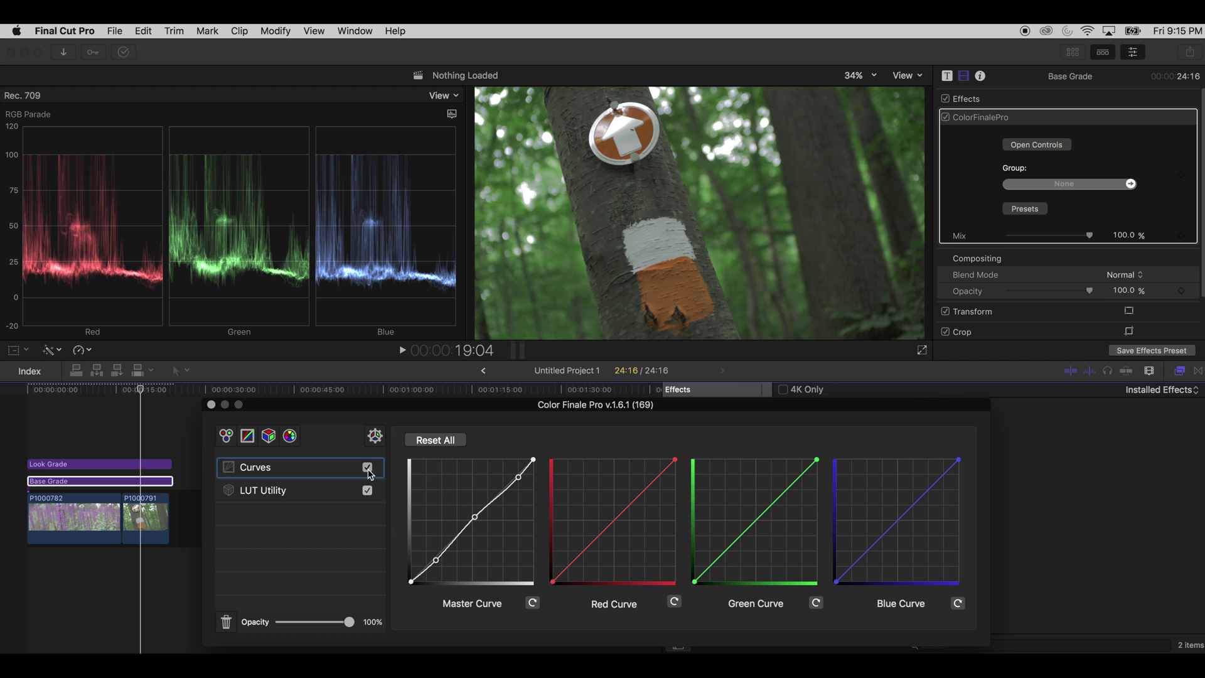
left_click(368, 468)
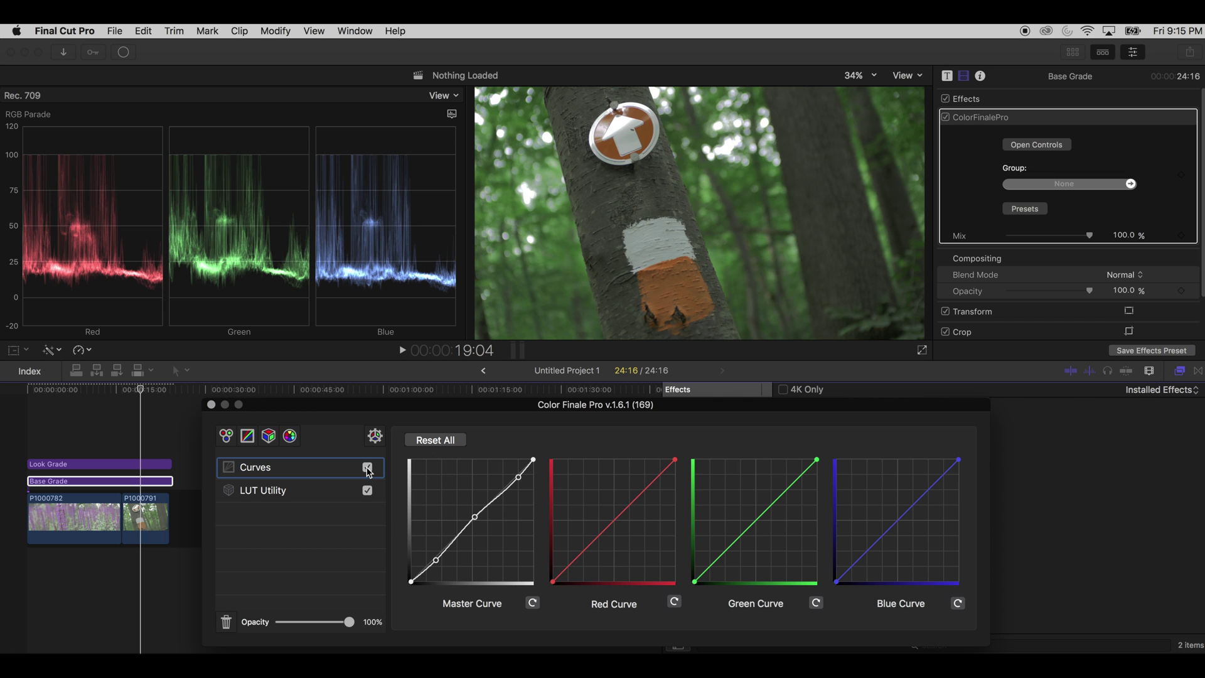
left_click(347, 495)
left_click(368, 491)
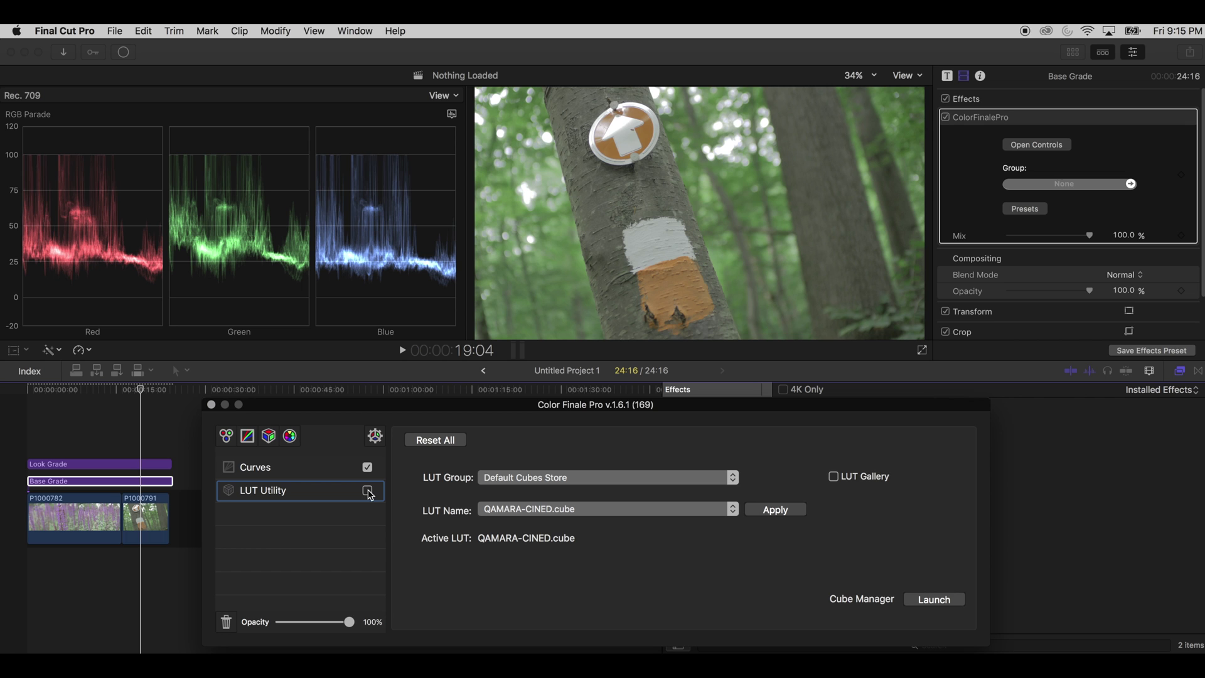
left_click(368, 491)
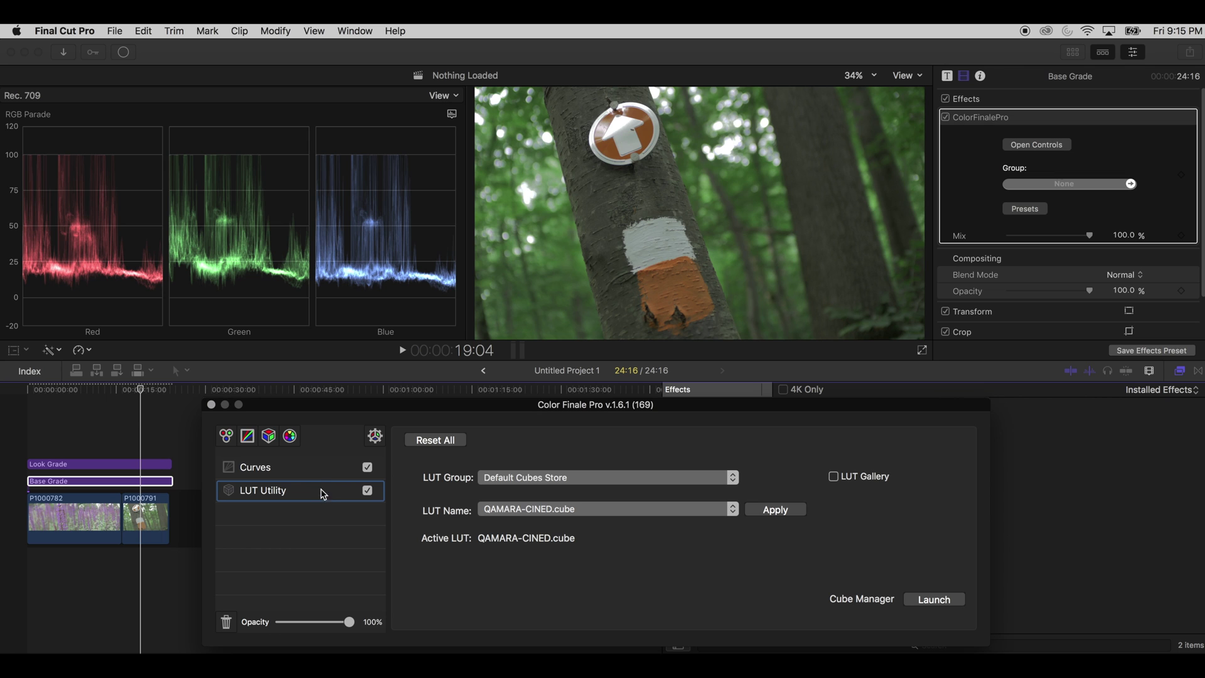
left_click(325, 475)
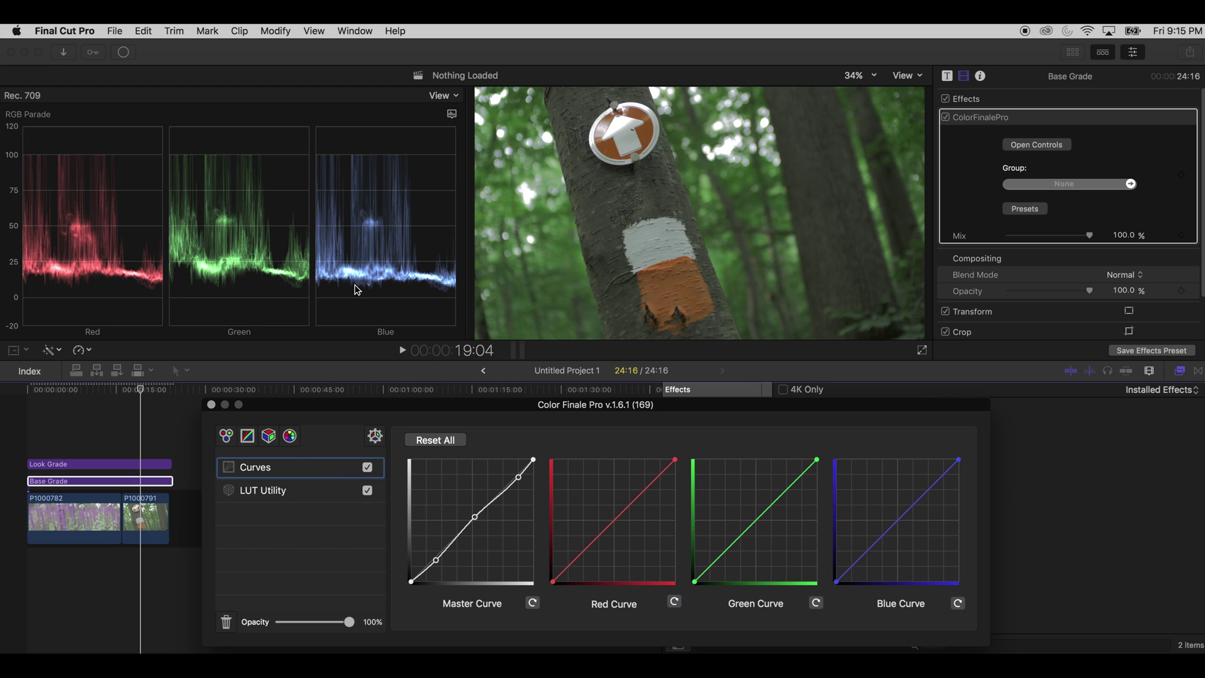
- Move the playhead from the flower frame to 18:15 on the second clip
left_click(259, 281)
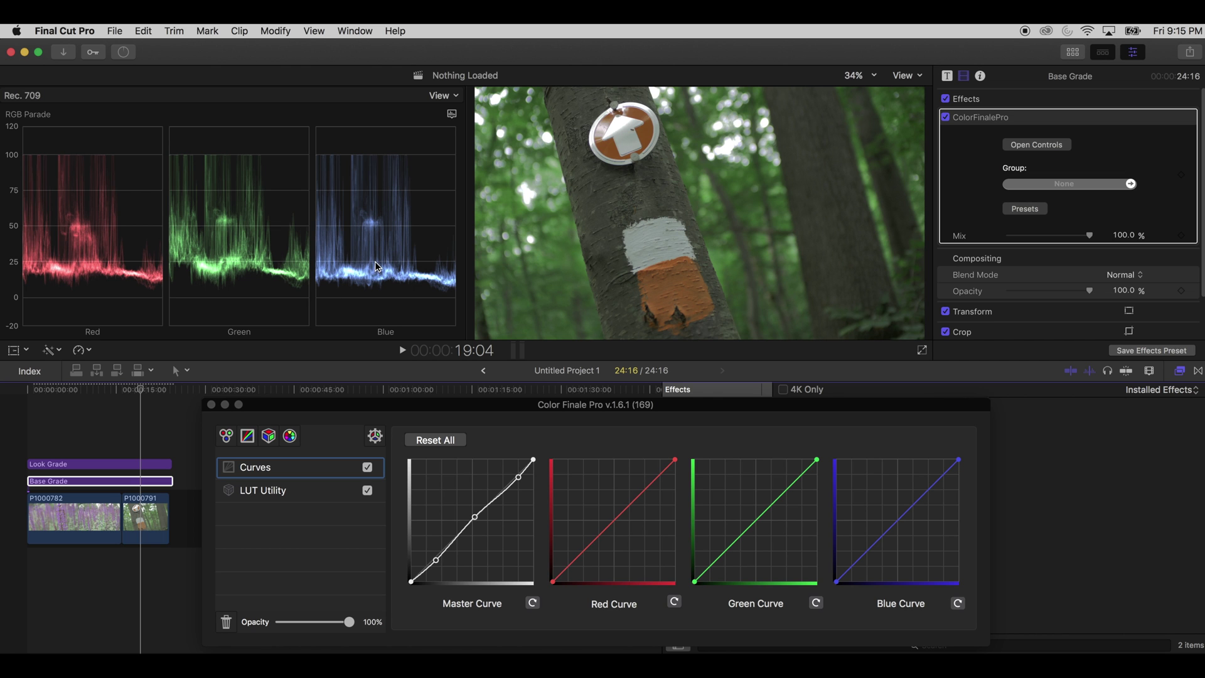
left_click(89, 393)
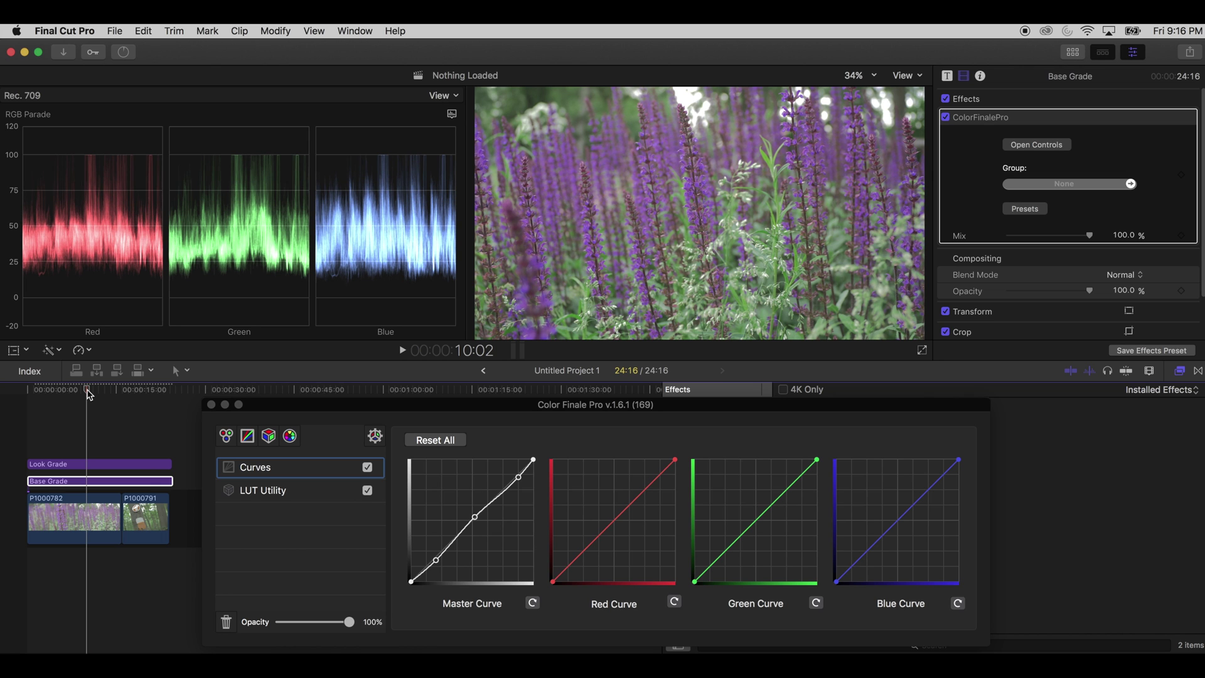
left_click_drag(89, 393, 139, 393)
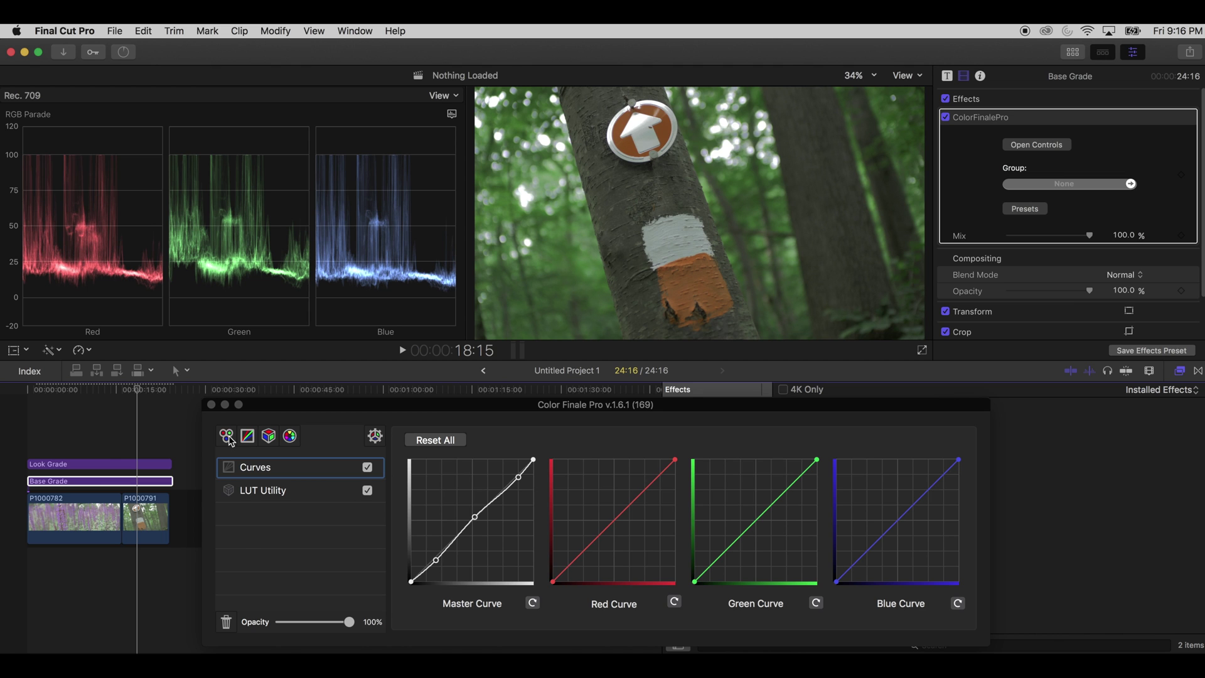
- Add a Color Wheels layer and nudge Lift toward blue, easing it back to Blue 0.01
left_click(230, 440)
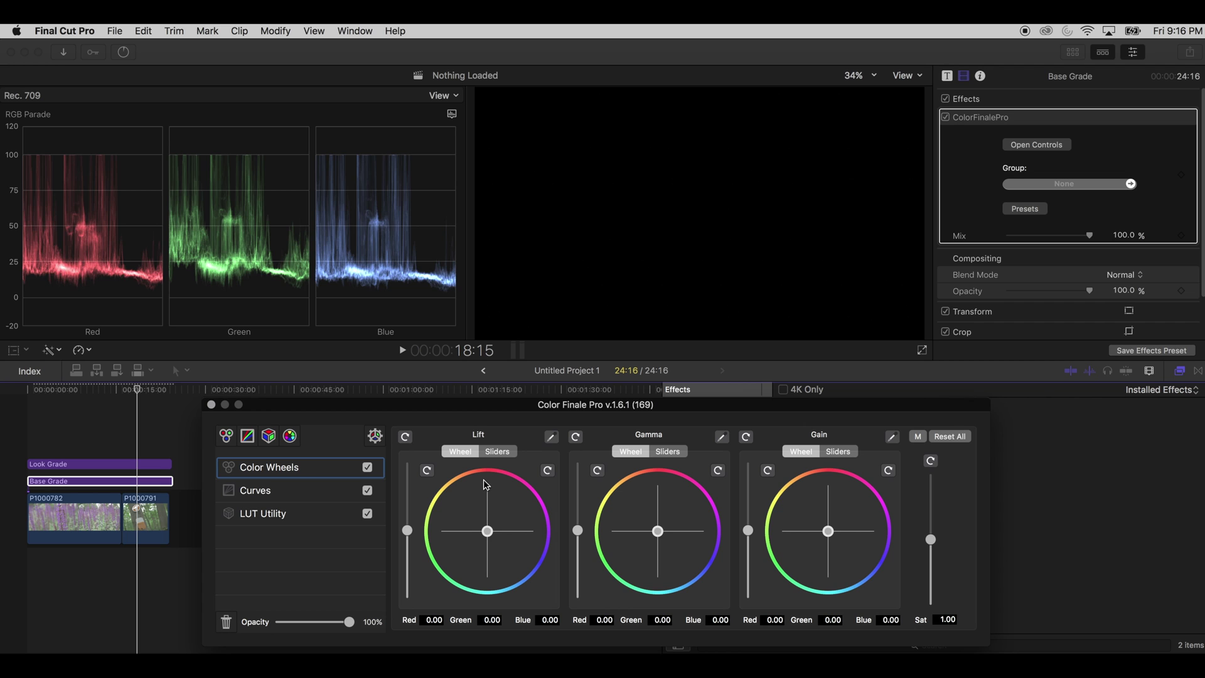
left_click(488, 532)
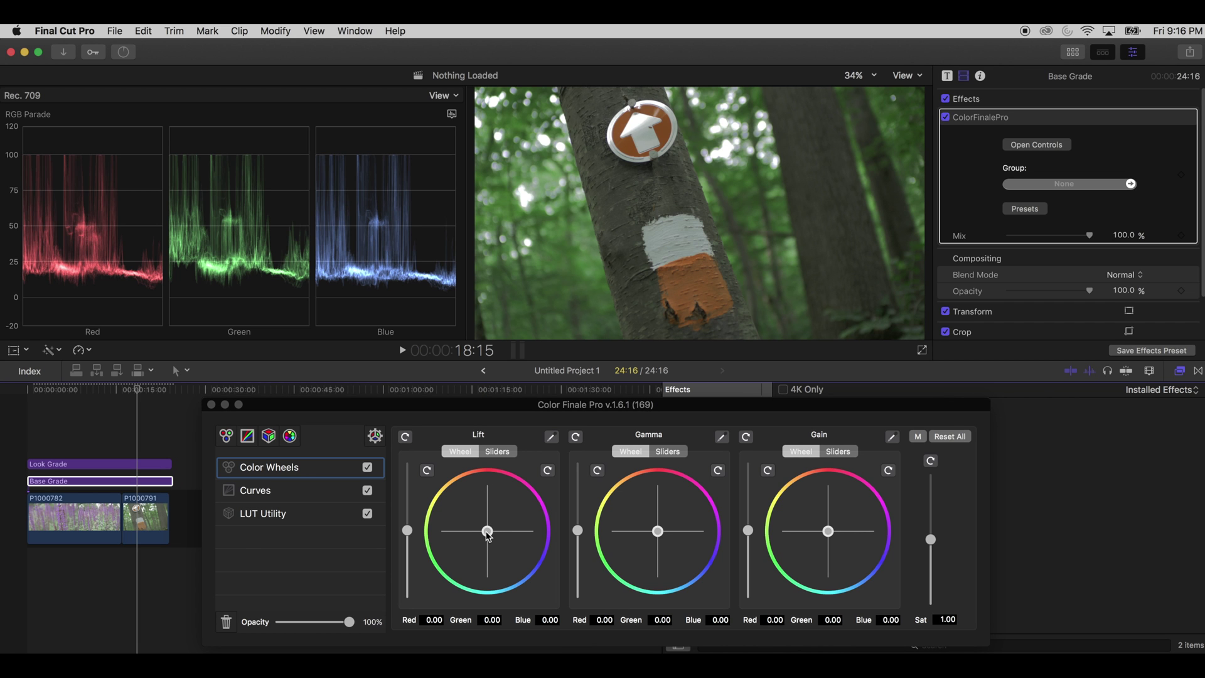
left_click(488, 532)
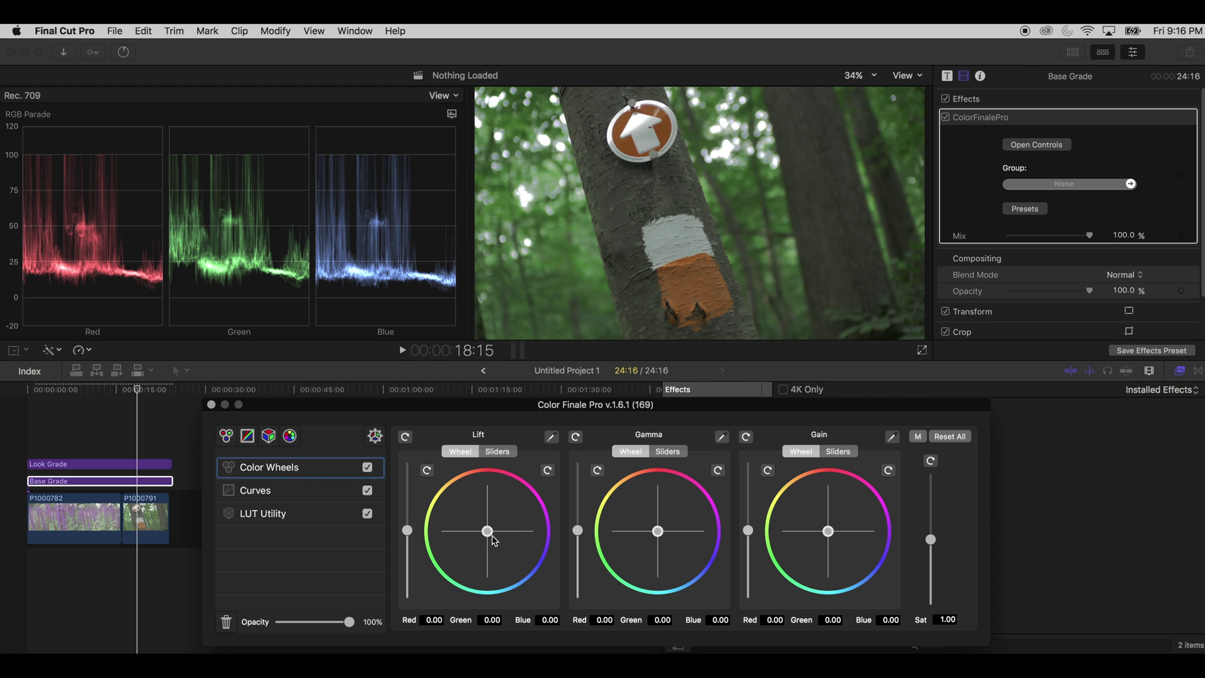
left_click_drag(493, 537, 490, 534)
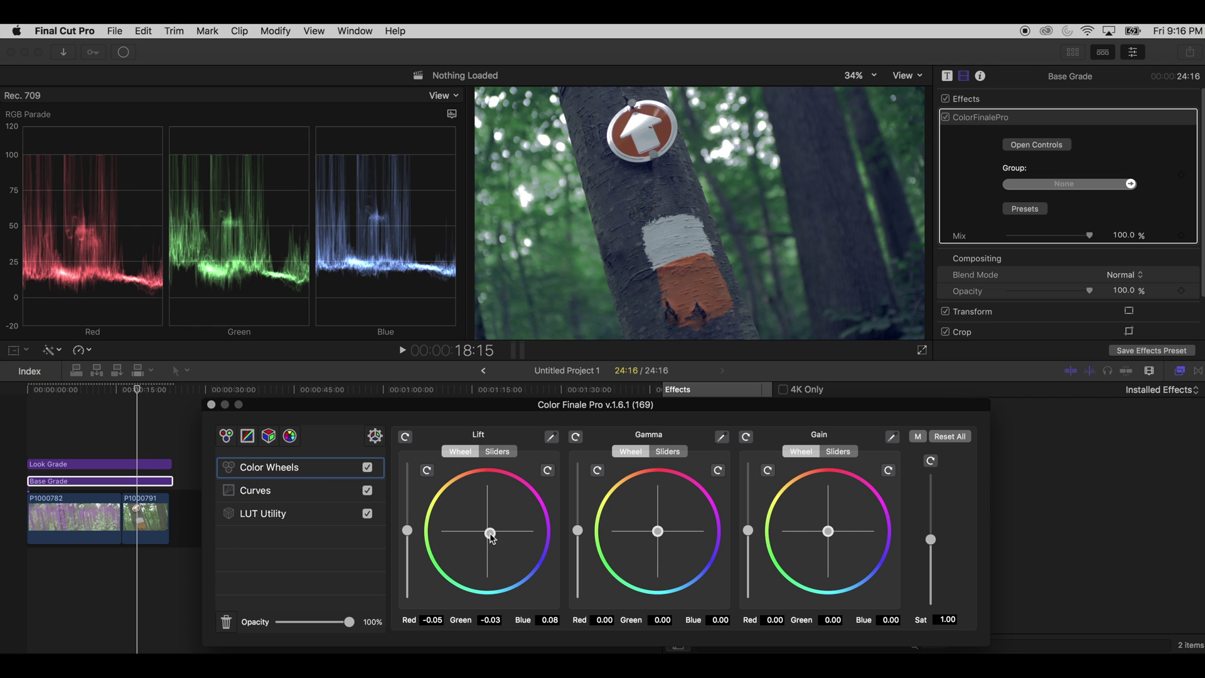
left_click_drag(490, 534, 490, 534)
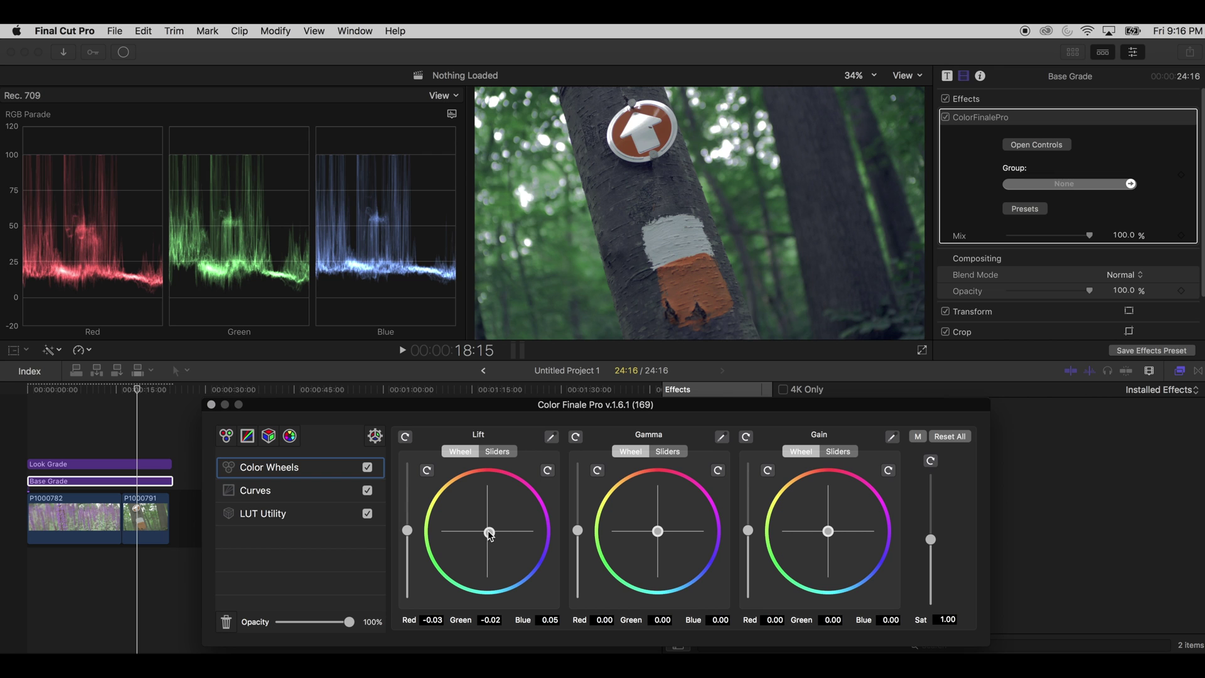
left_click_drag(489, 534, 488, 535)
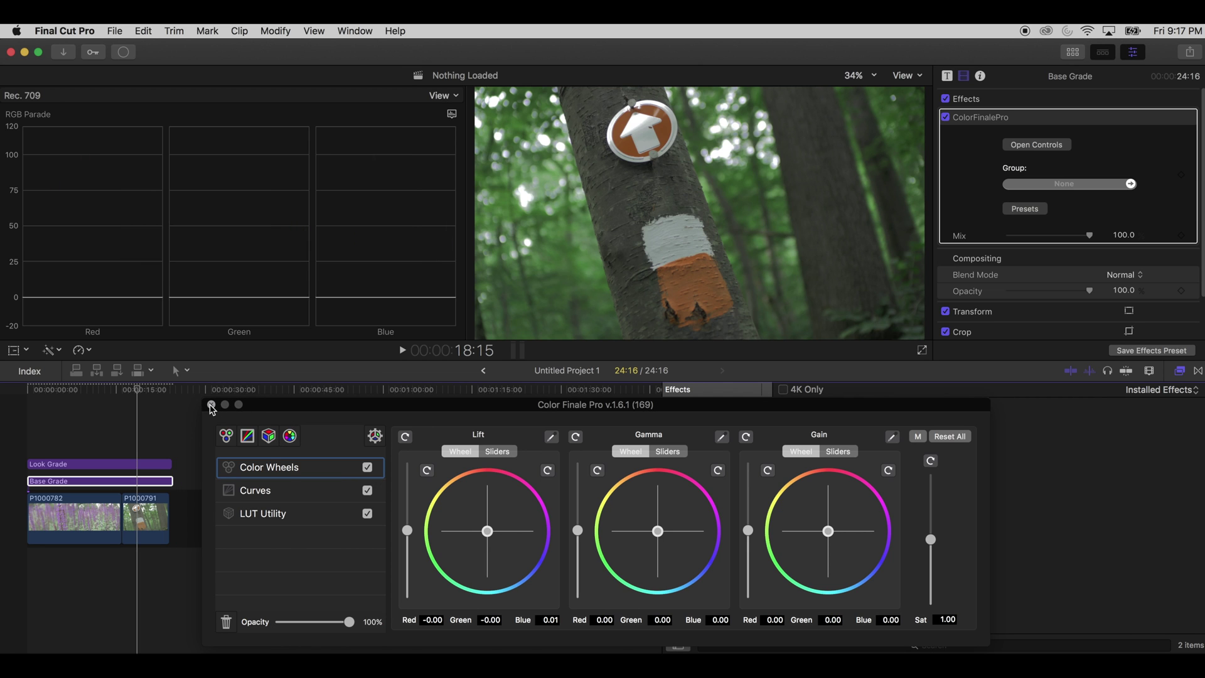
- Close Color Finale, park on the forest frame, and open Color Finale Pro for the Look Grade clip
left_click(211, 406)
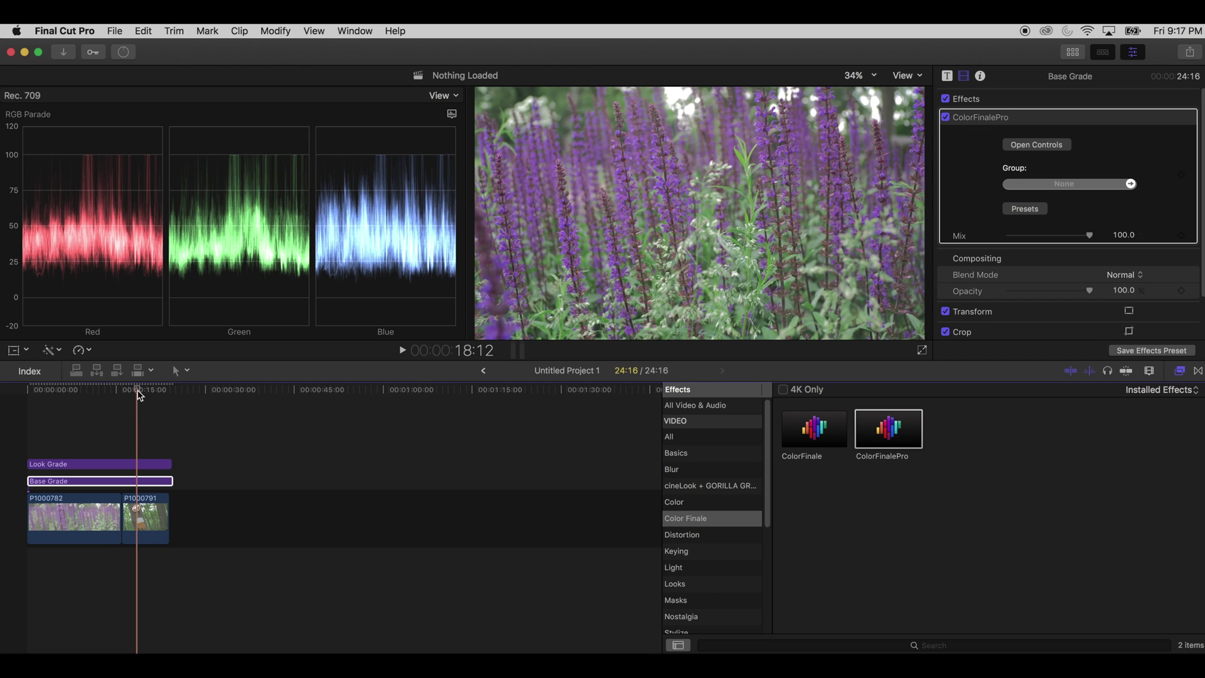
key("s")
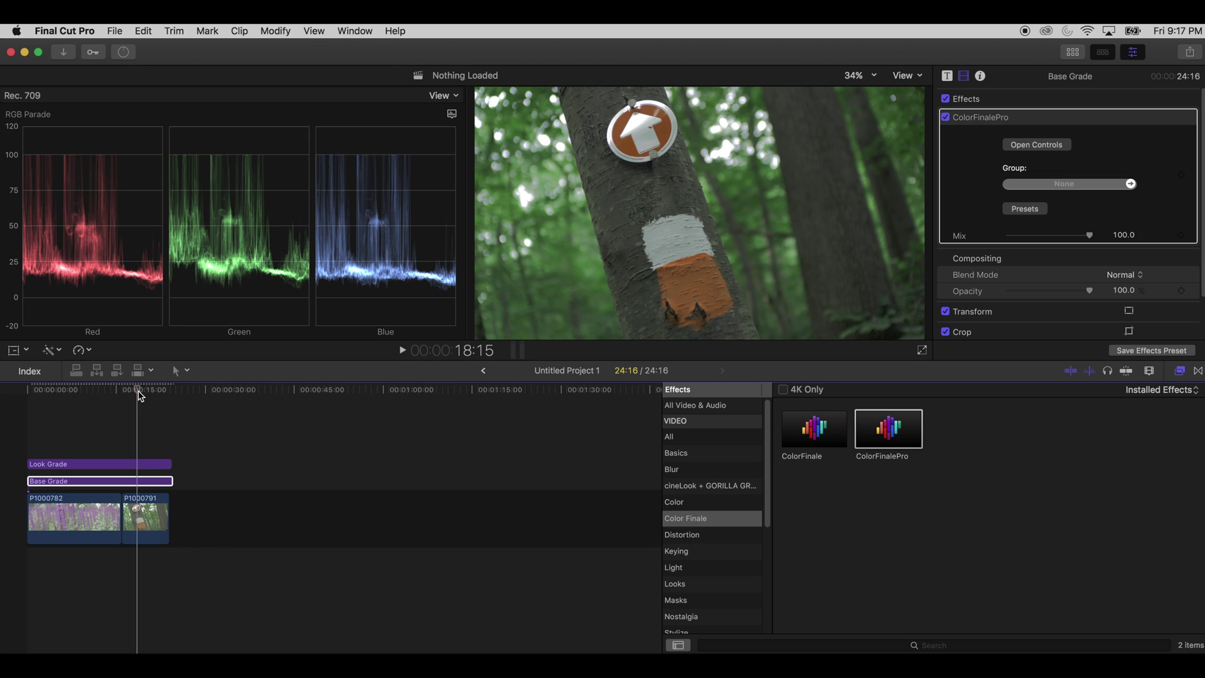
left_click(130, 468)
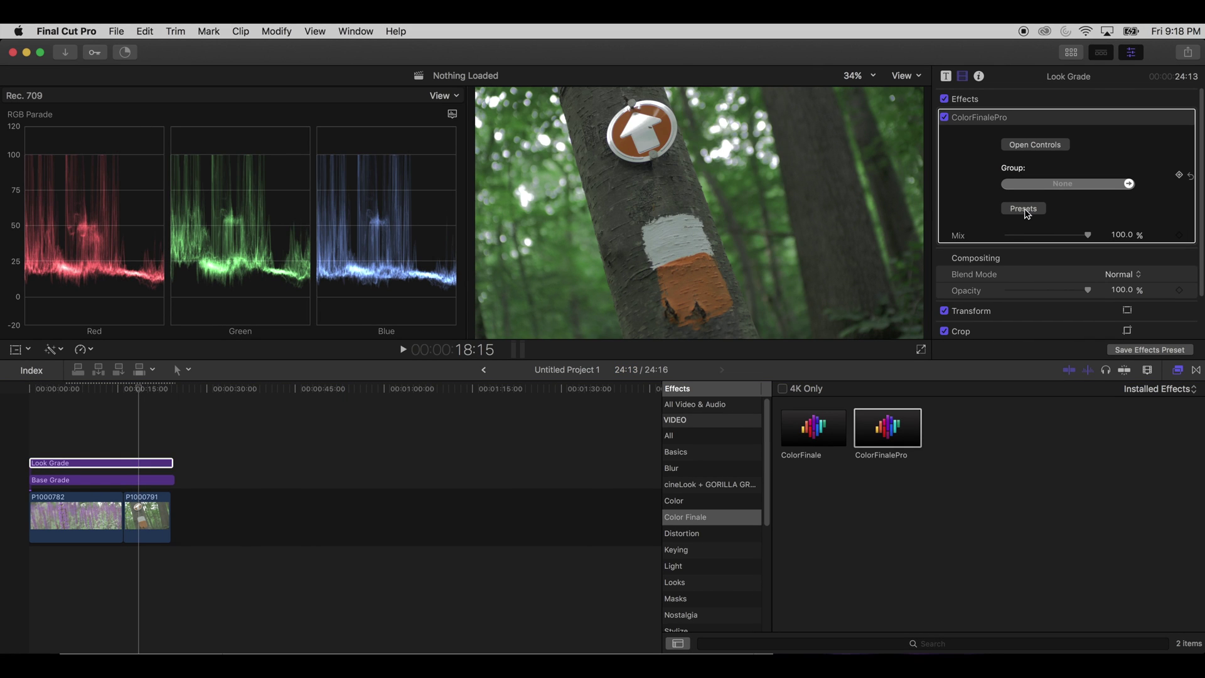
left_click(1057, 145)
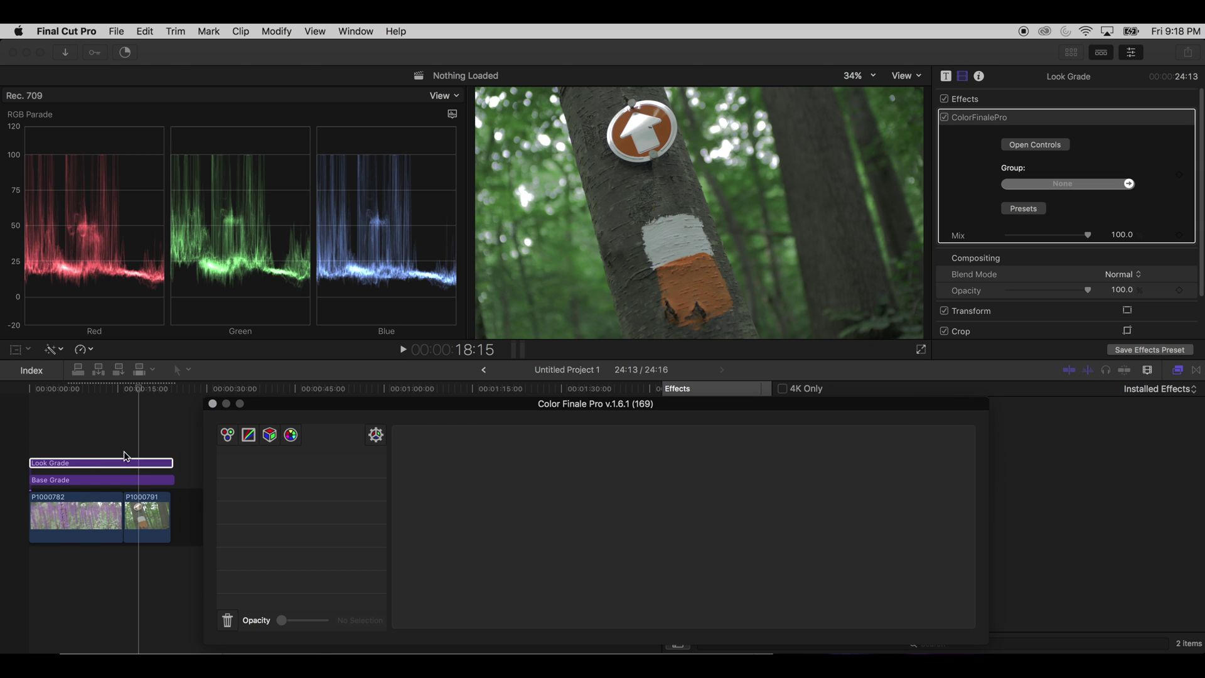
left_click(46, 465)
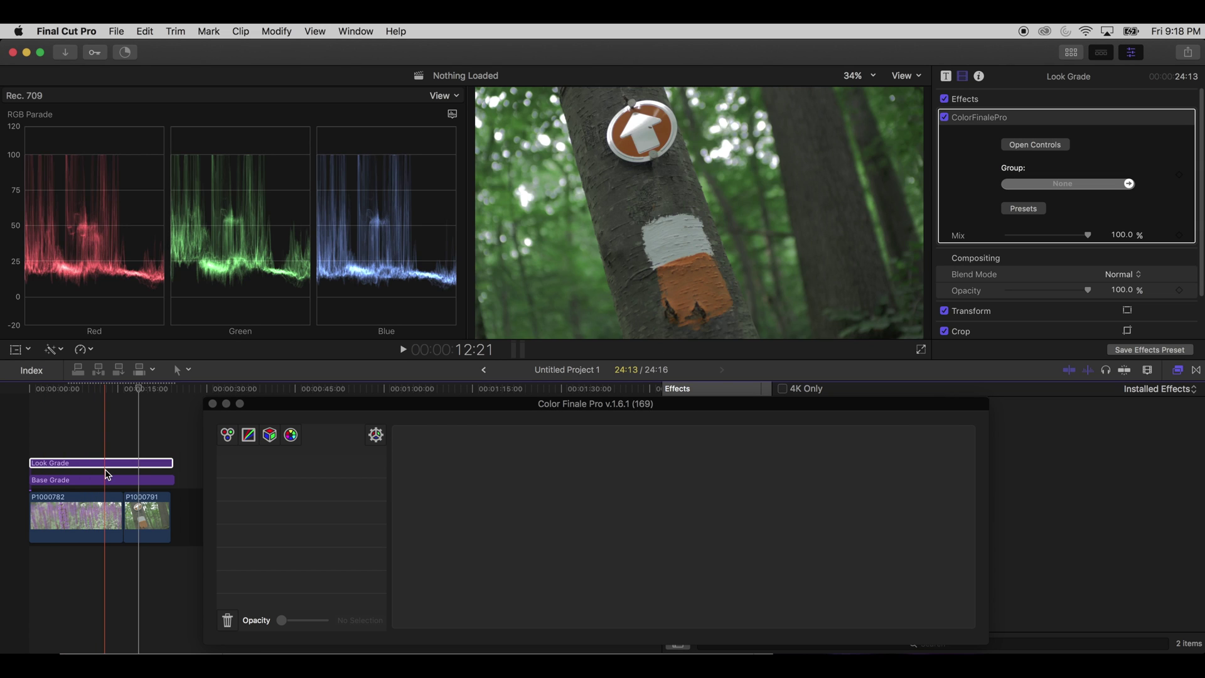
left_click(128, 471)
left_click(144, 468)
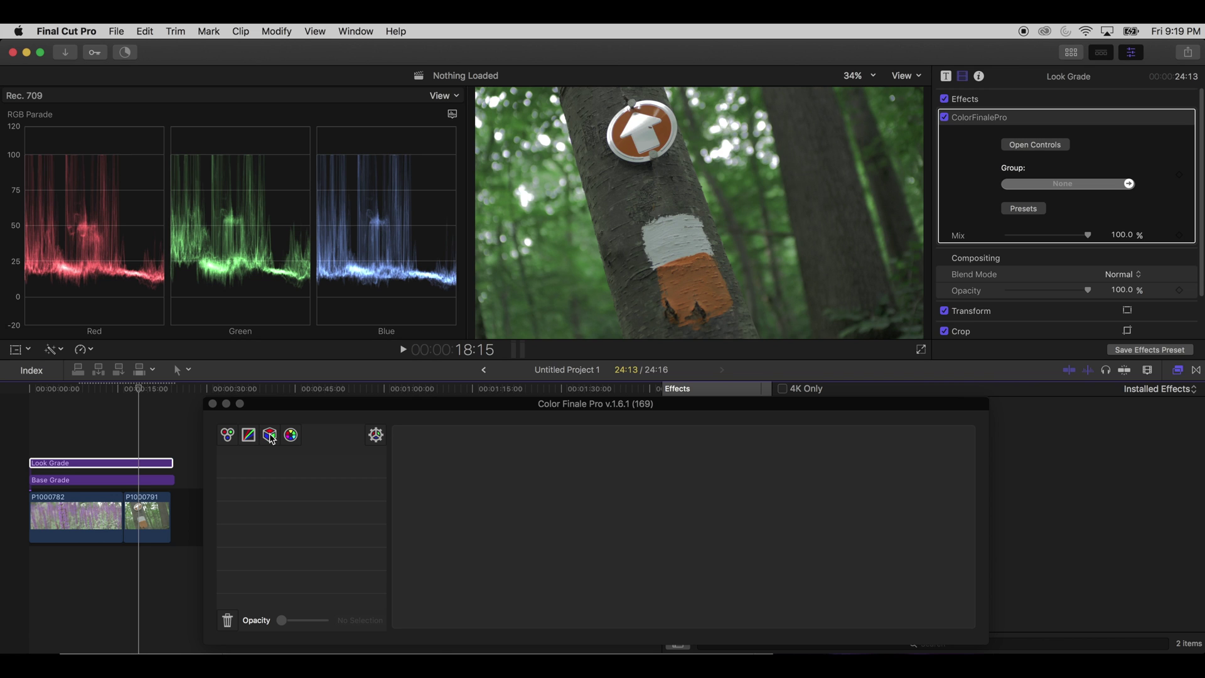
- Add a LUT Utility layer, apply OSIRIS_M31 - LOG.cube, then switch to OSIRIS_M31 - Rec.709.cube
left_click(270, 439)
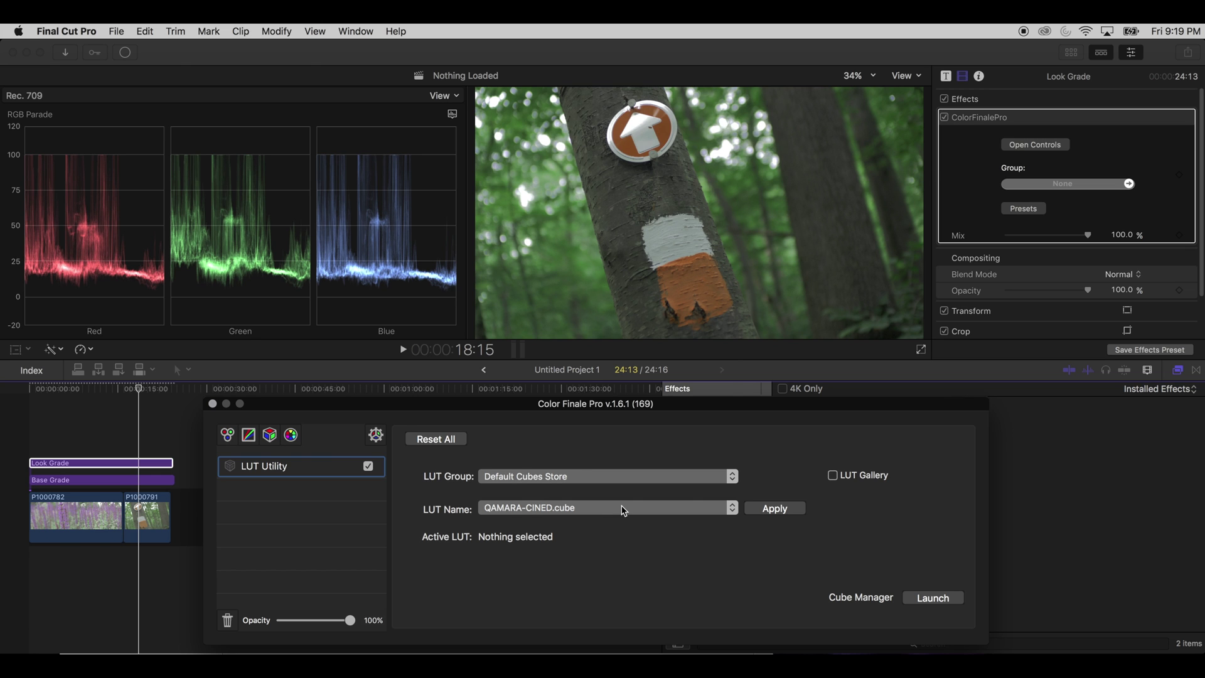
left_click(623, 509)
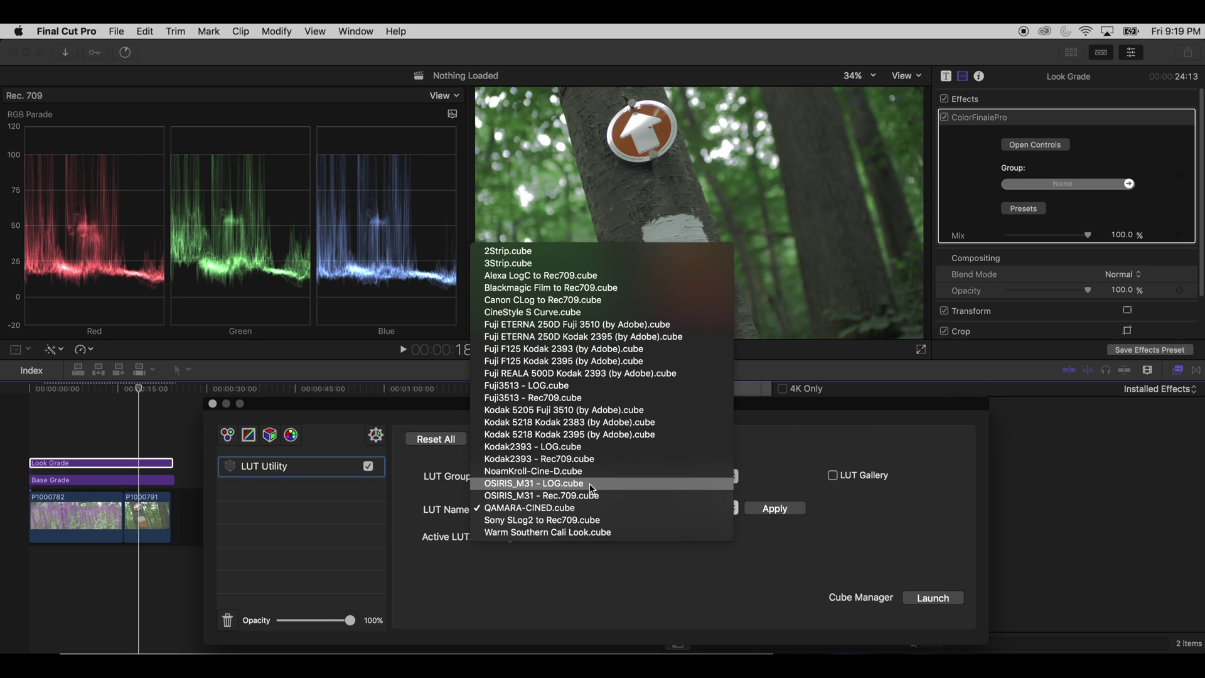
left_click(589, 483)
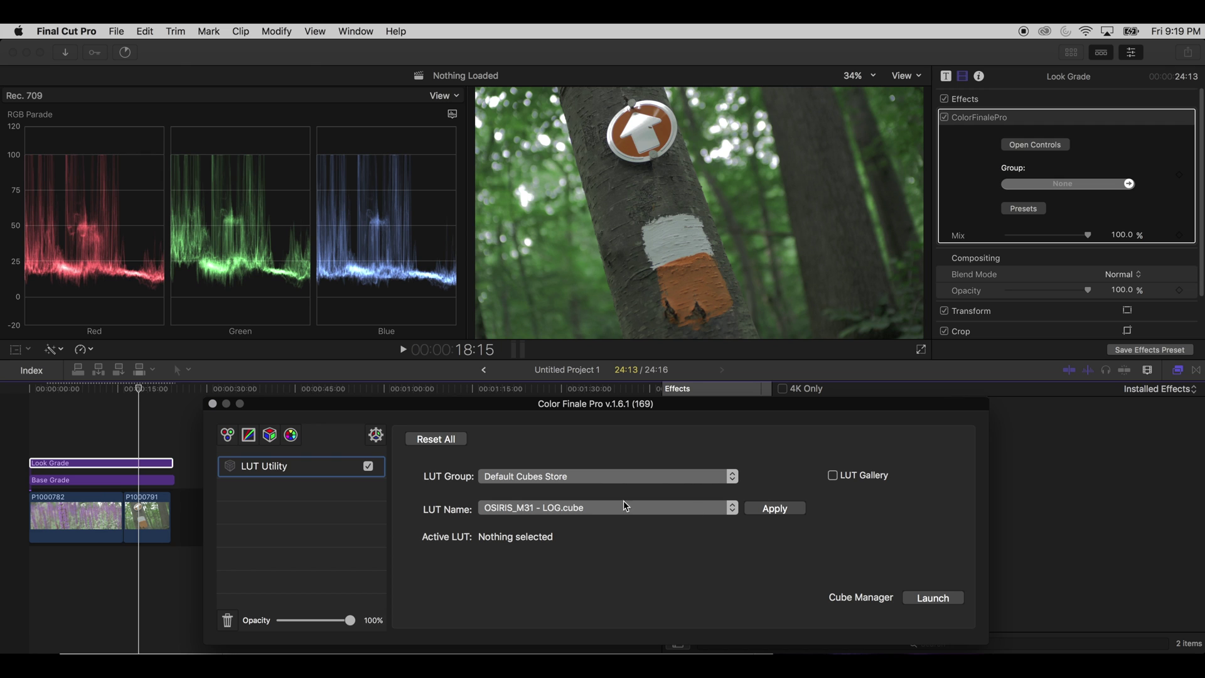
left_click(793, 509)
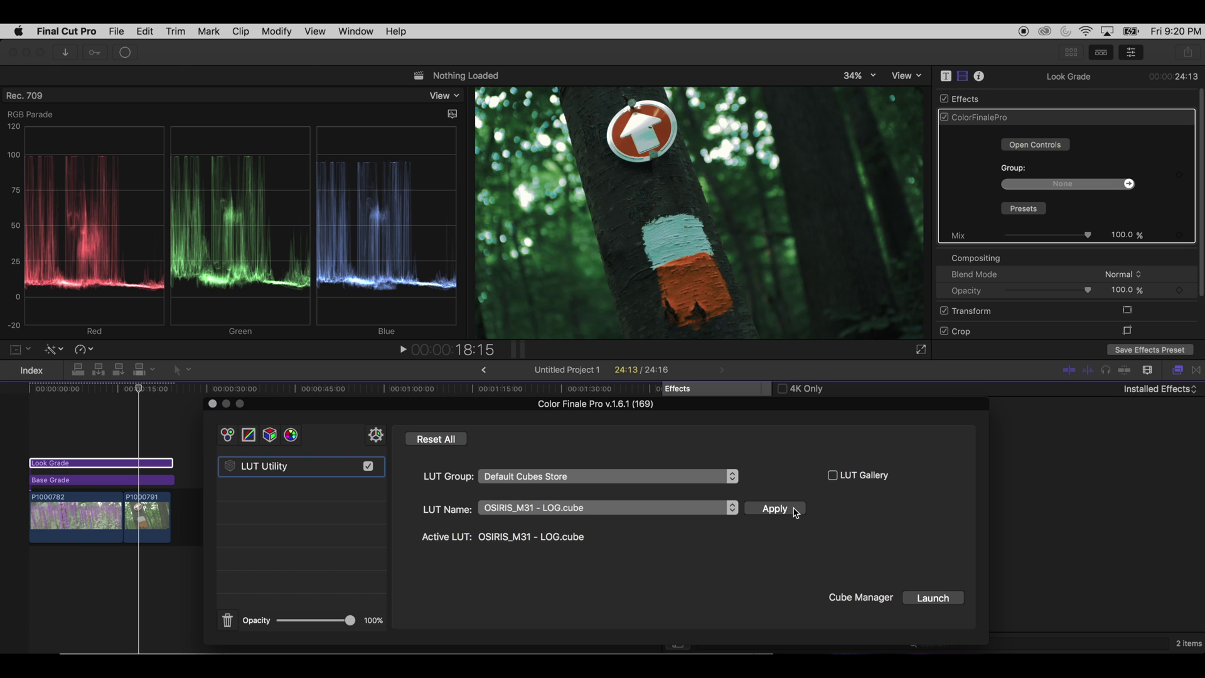
left_click(668, 510)
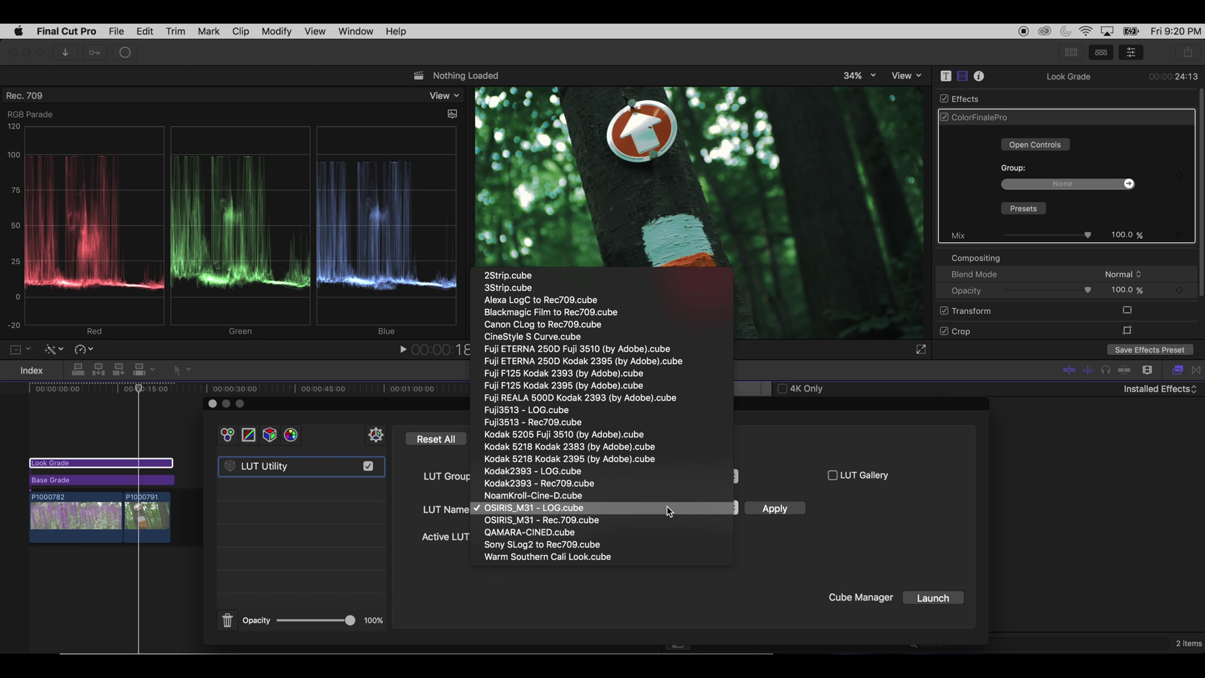
left_click(665, 520)
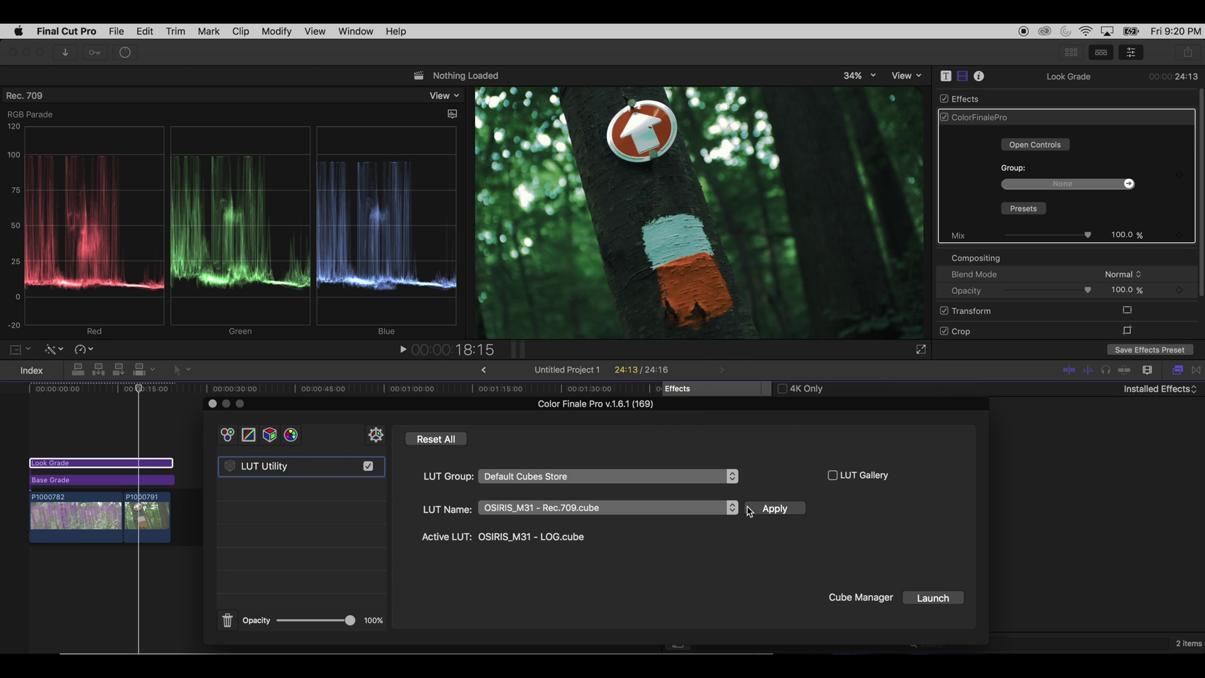
left_click(782, 512)
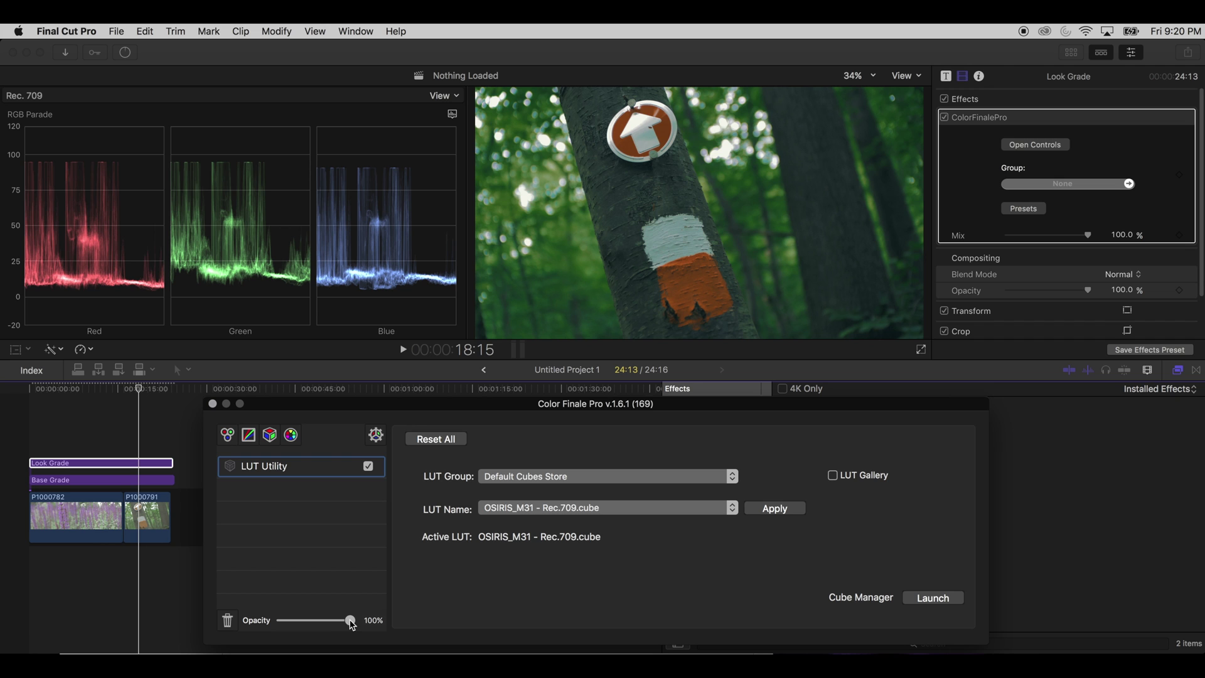
- Try the Look Grade opacity at 74% and 100%, settling at 50%
left_click_drag(345, 621, 332, 622)
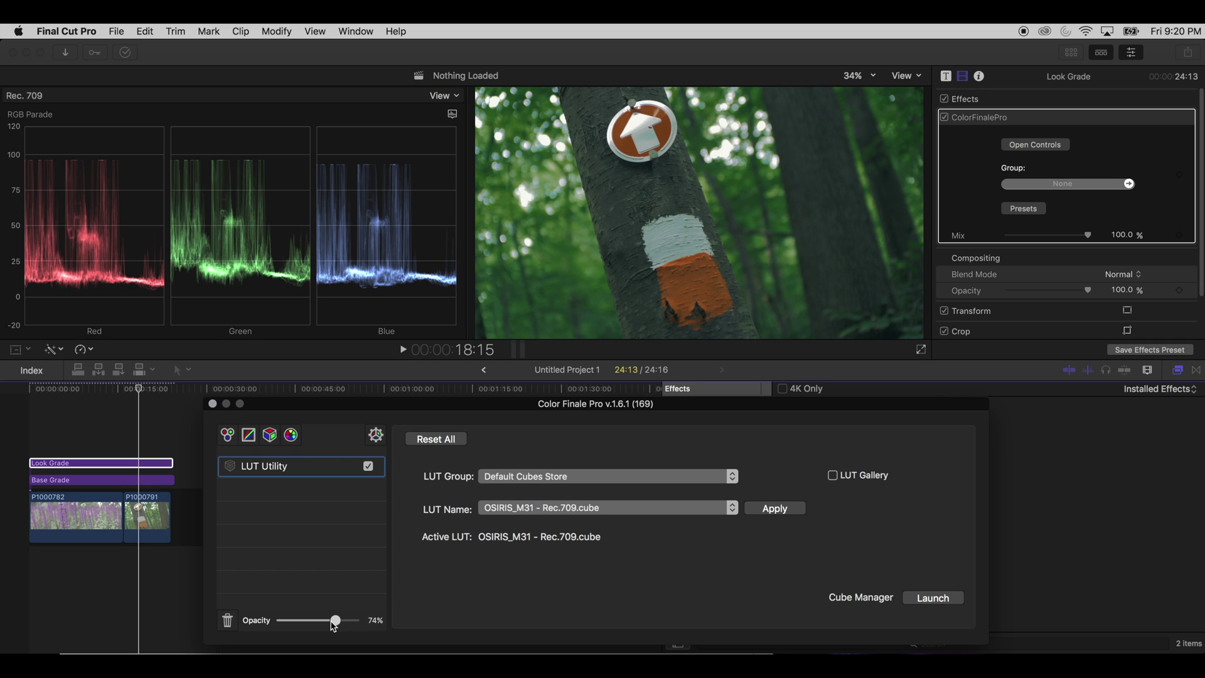
left_click_drag(333, 625, 371, 619)
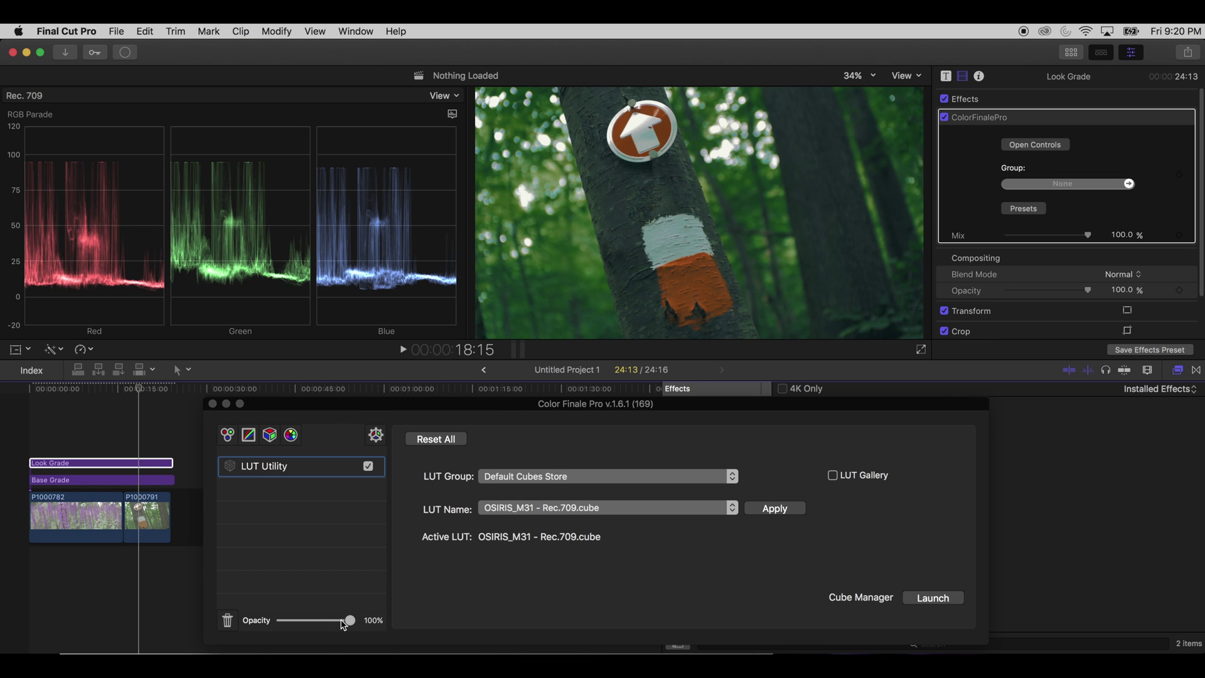
left_click_drag(344, 624, 317, 624)
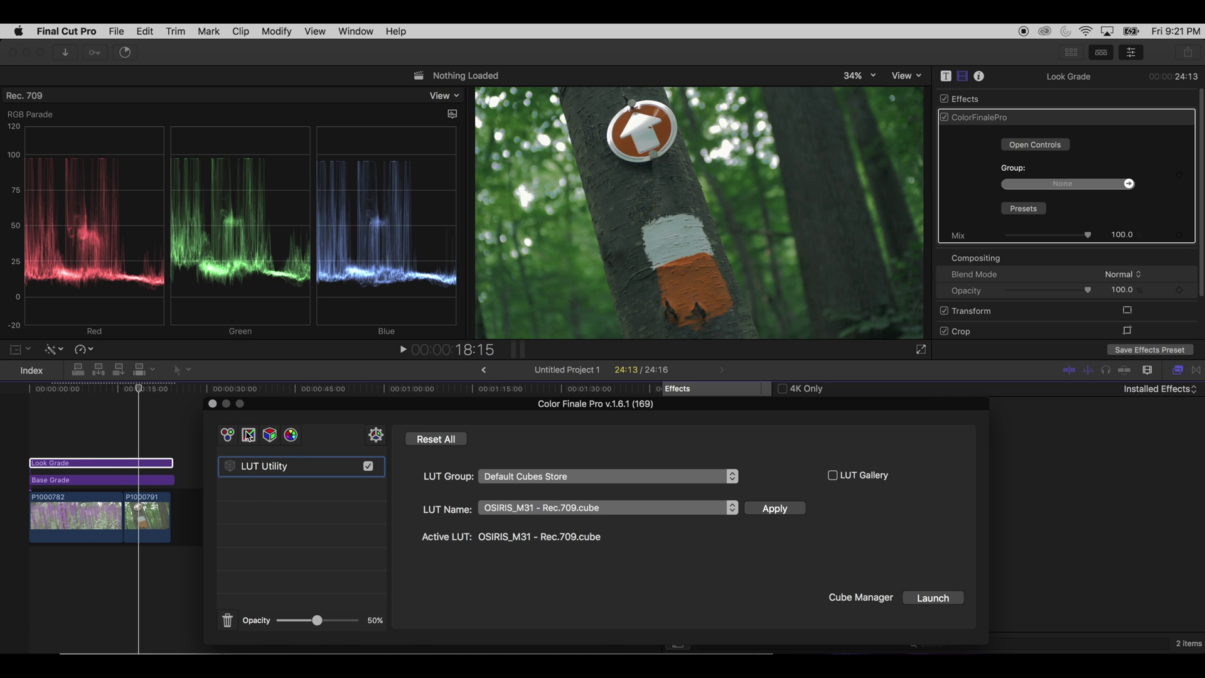
- Compare the Look Grade with LUT Utility off and on, then add a Color Wheels layer above it
left_click(686, 265)
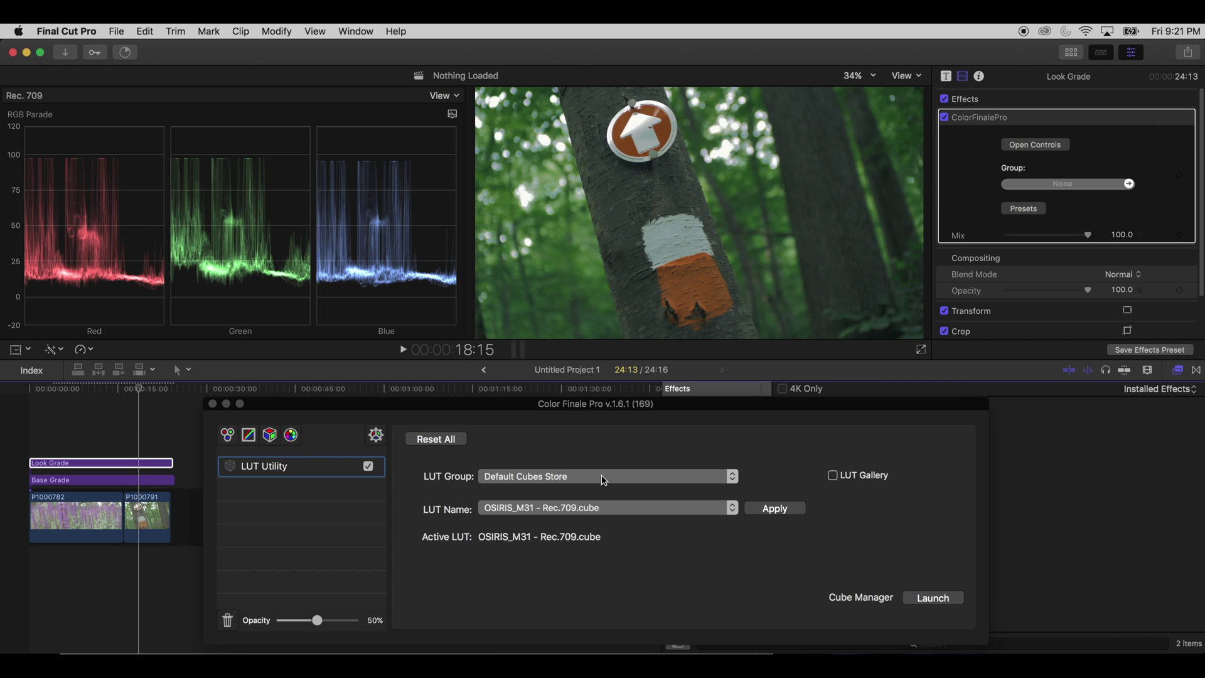
left_click(370, 467)
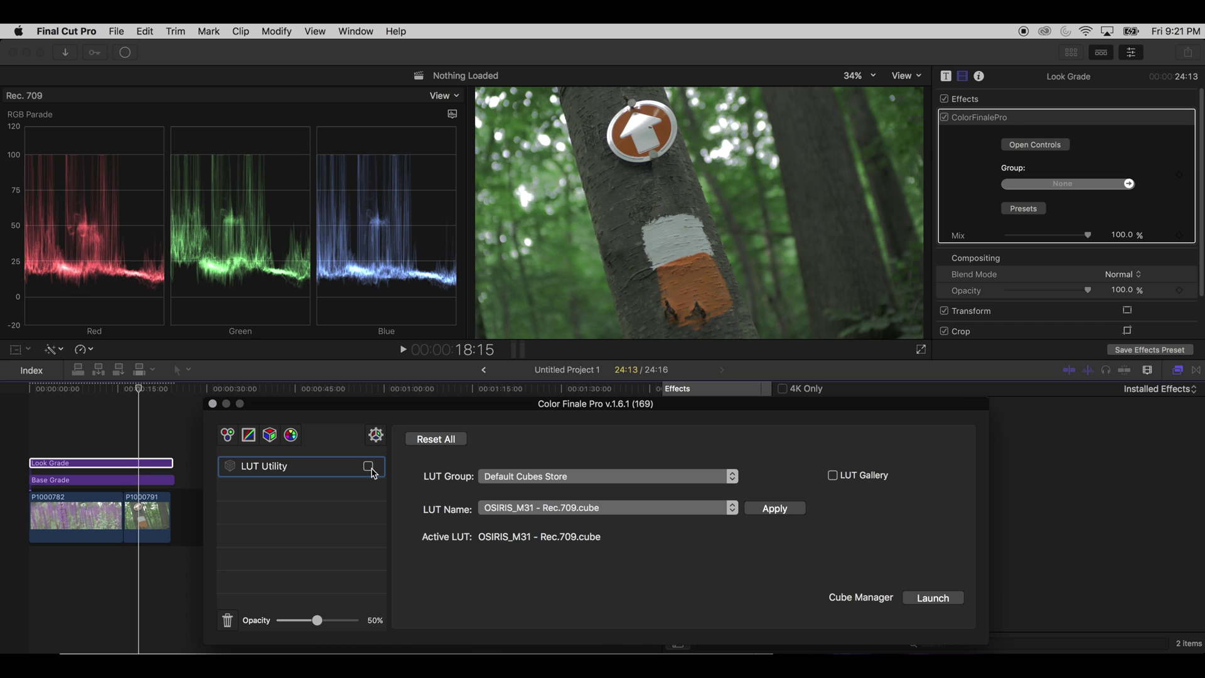
left_click(369, 467)
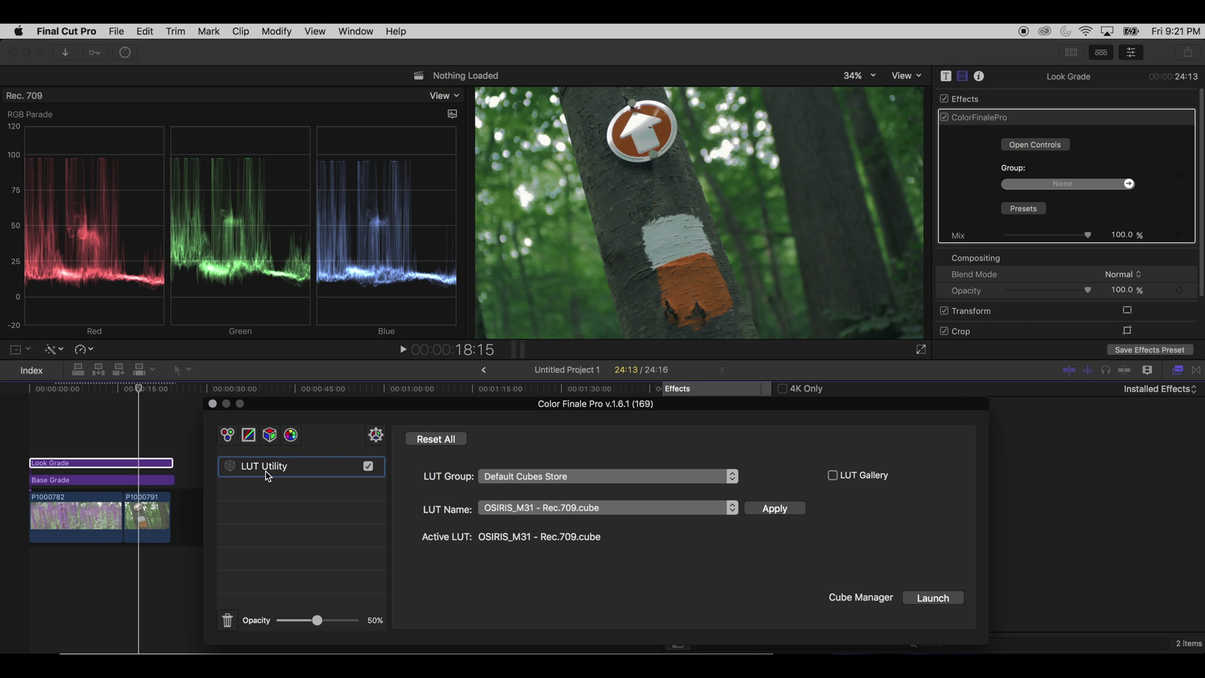
left_click(228, 436)
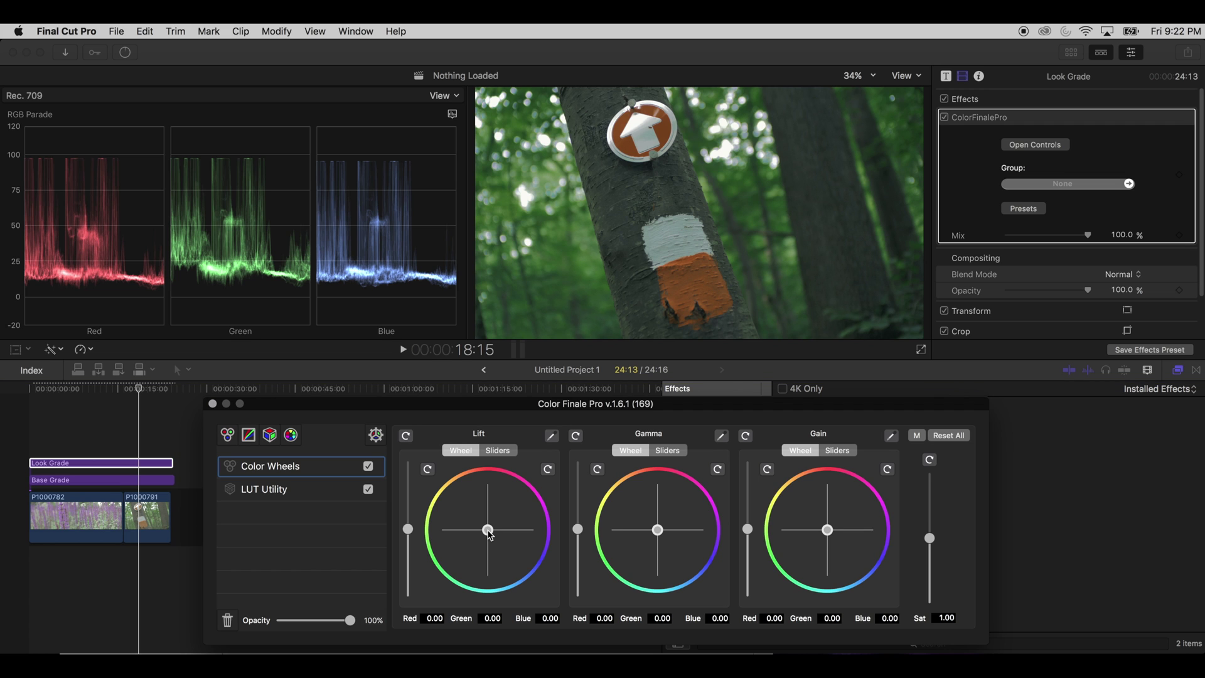
- Nudge the Lift puck to Red -0.04, Green 0.01, Blue 0.03
left_click_drag(490, 534, 492, 538)
left_click_drag(493, 538, 493, 542)
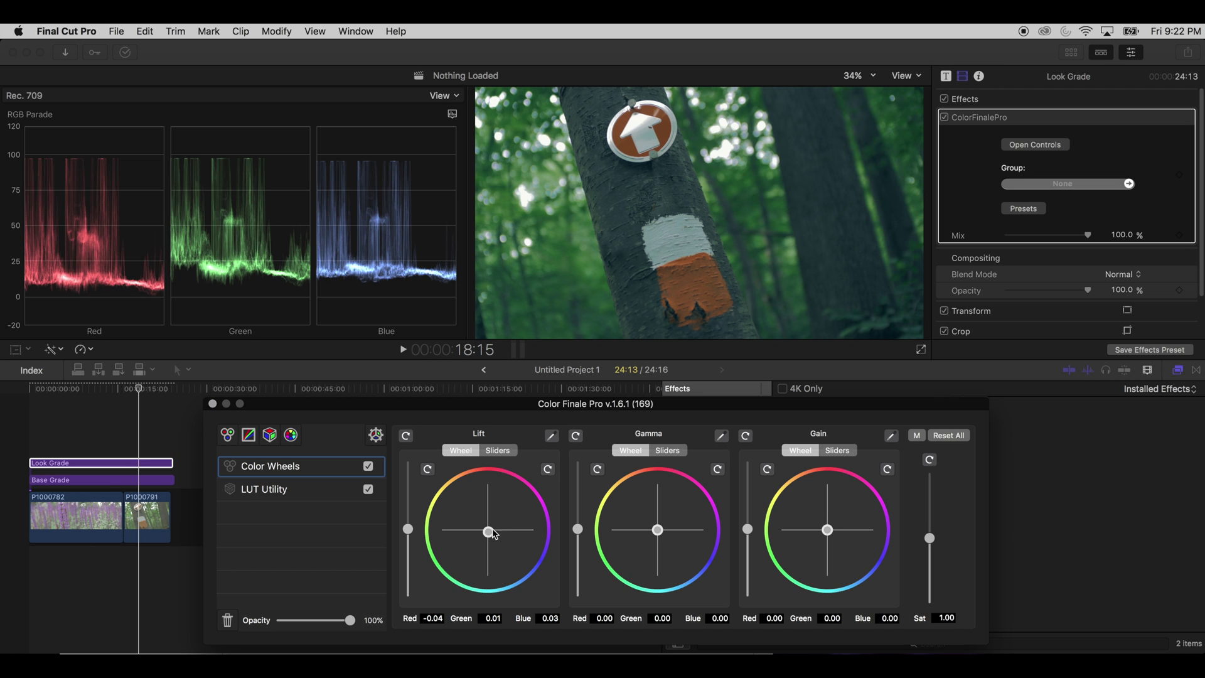
left_click(388, 276)
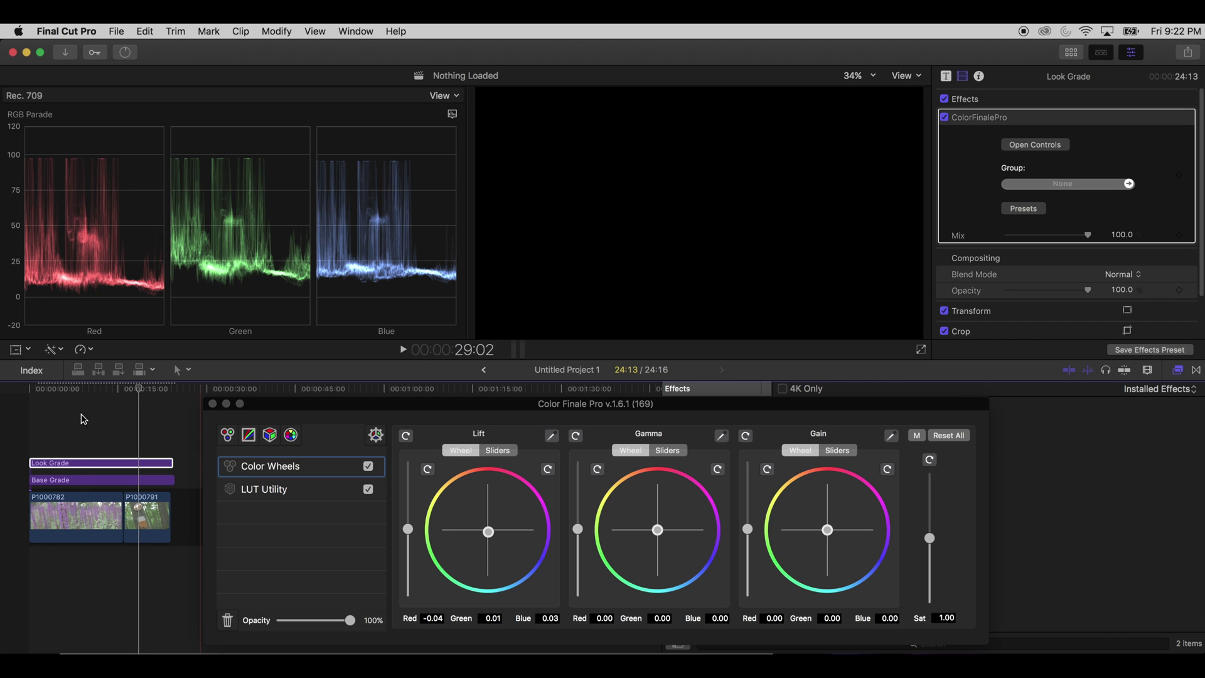
left_click(82, 387)
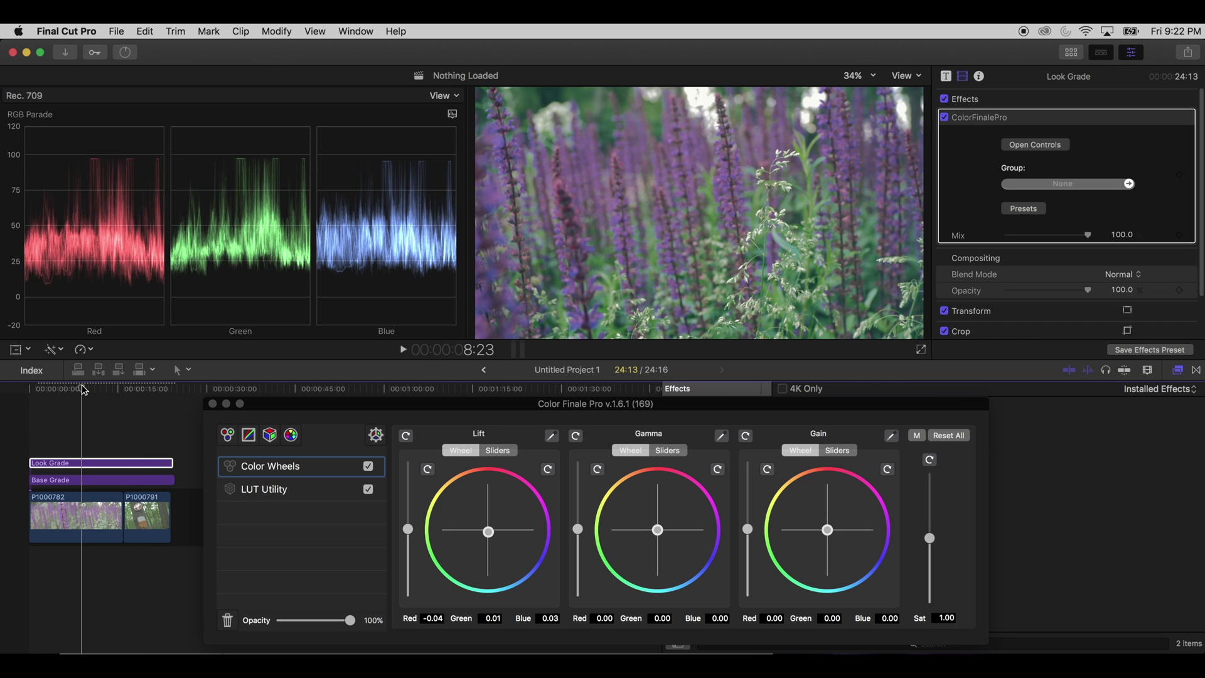
left_click(58, 388)
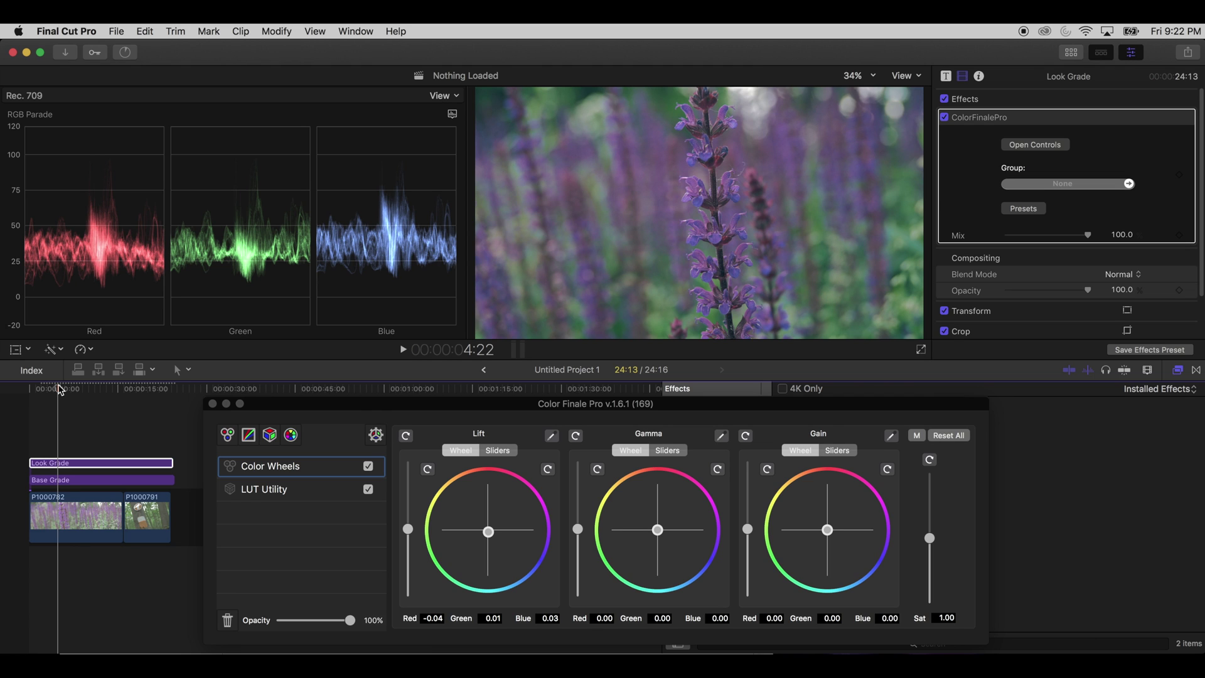
left_click_drag(60, 389, 155, 394)
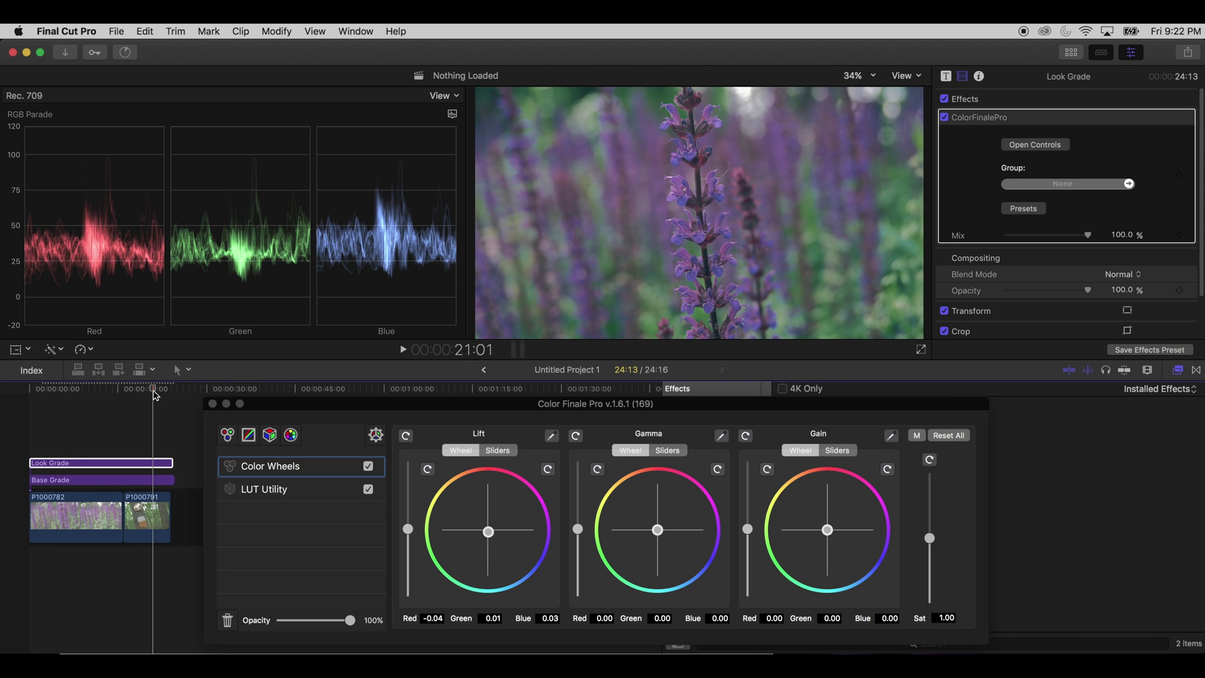
left_click(213, 404)
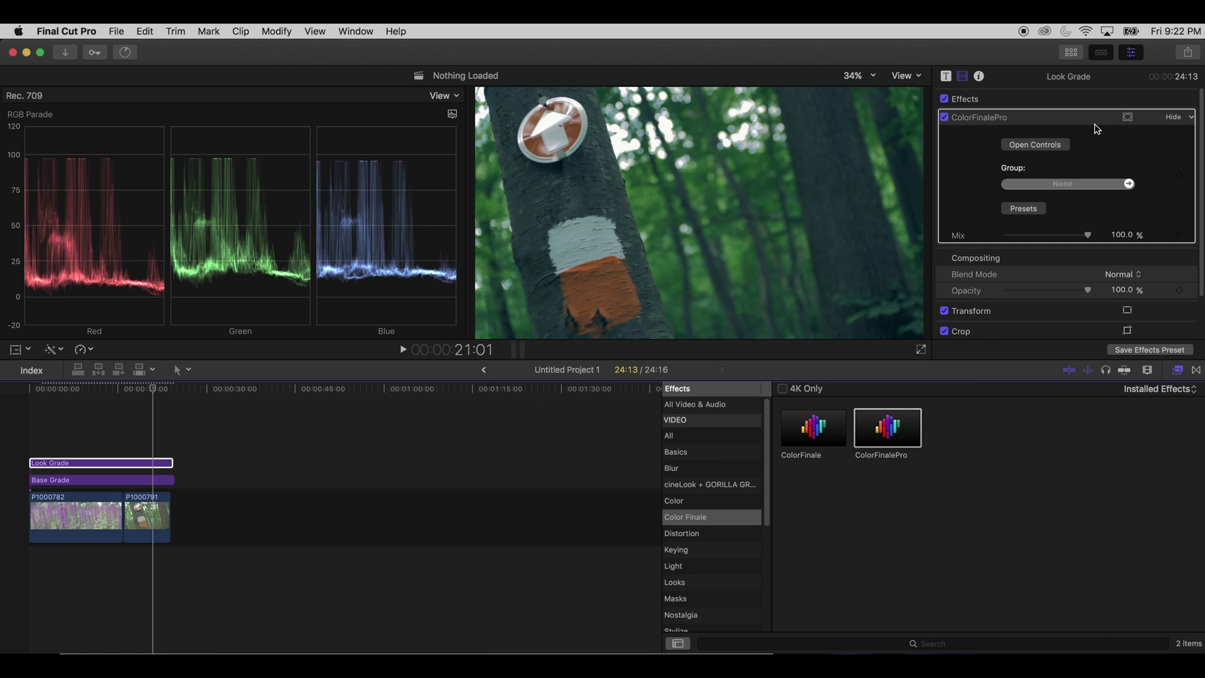
left_click(145, 444)
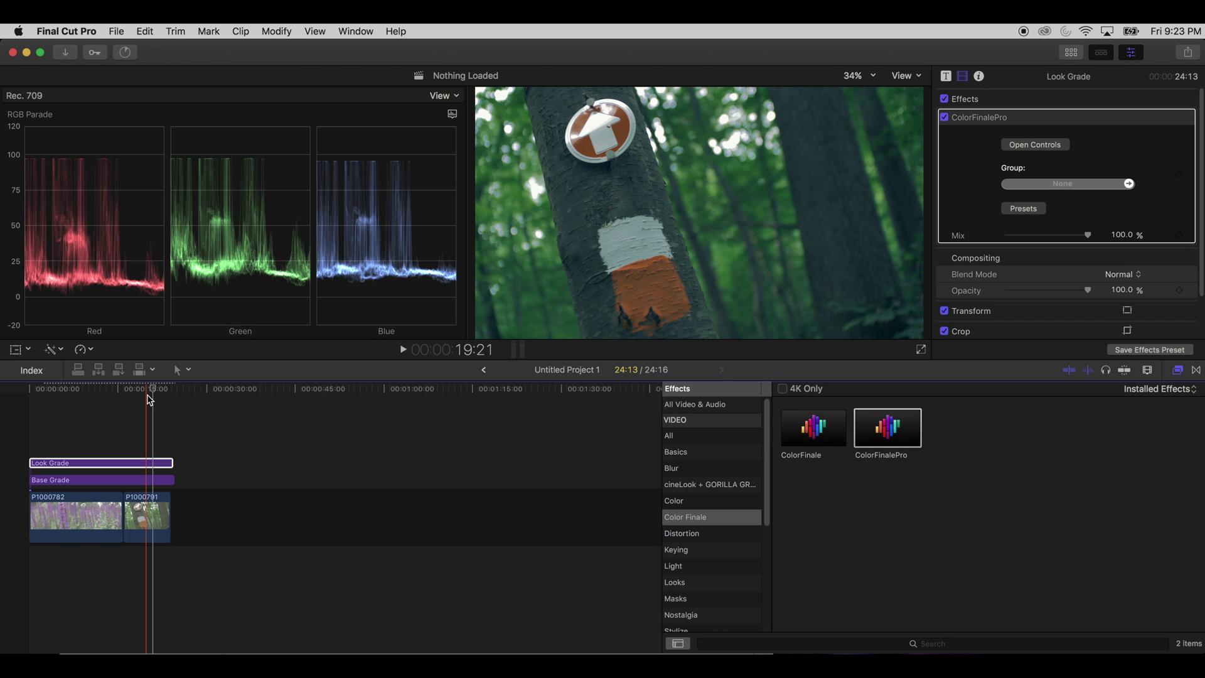
left_click(1062, 148)
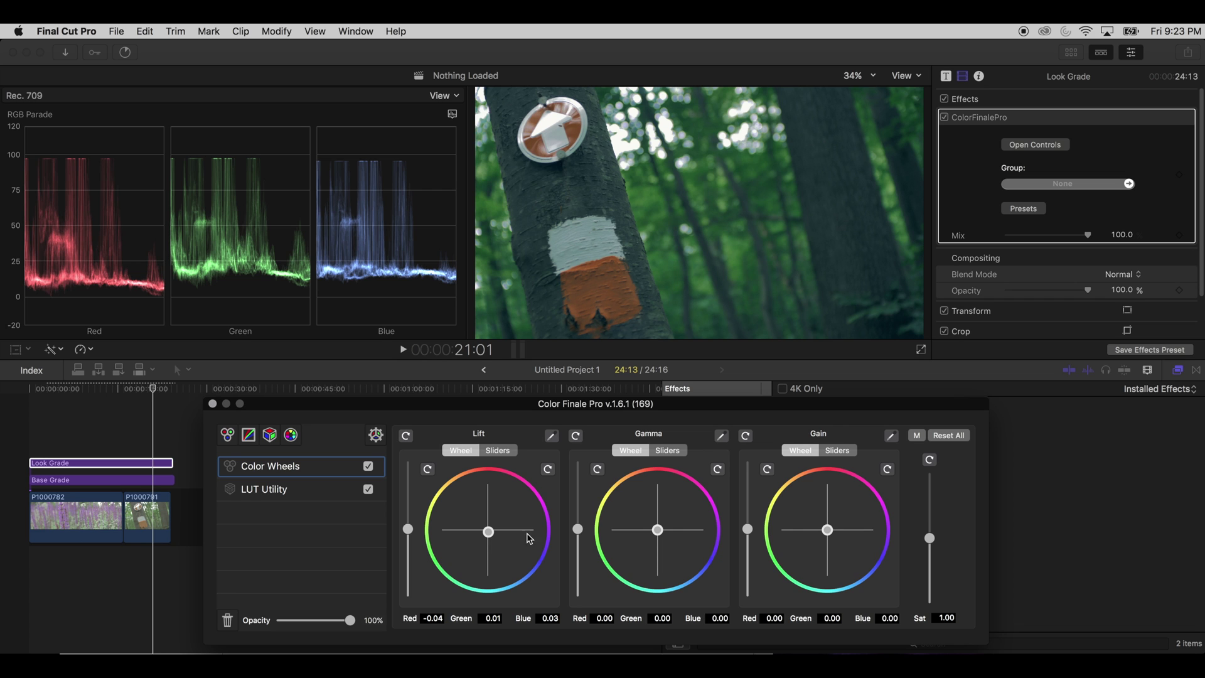
- Leave Gamma neutral, set Gain to Red -0.04, Green -0.03, Blue 0.07, and close Color Finale Pro
left_click_drag(663, 535, 660, 534)
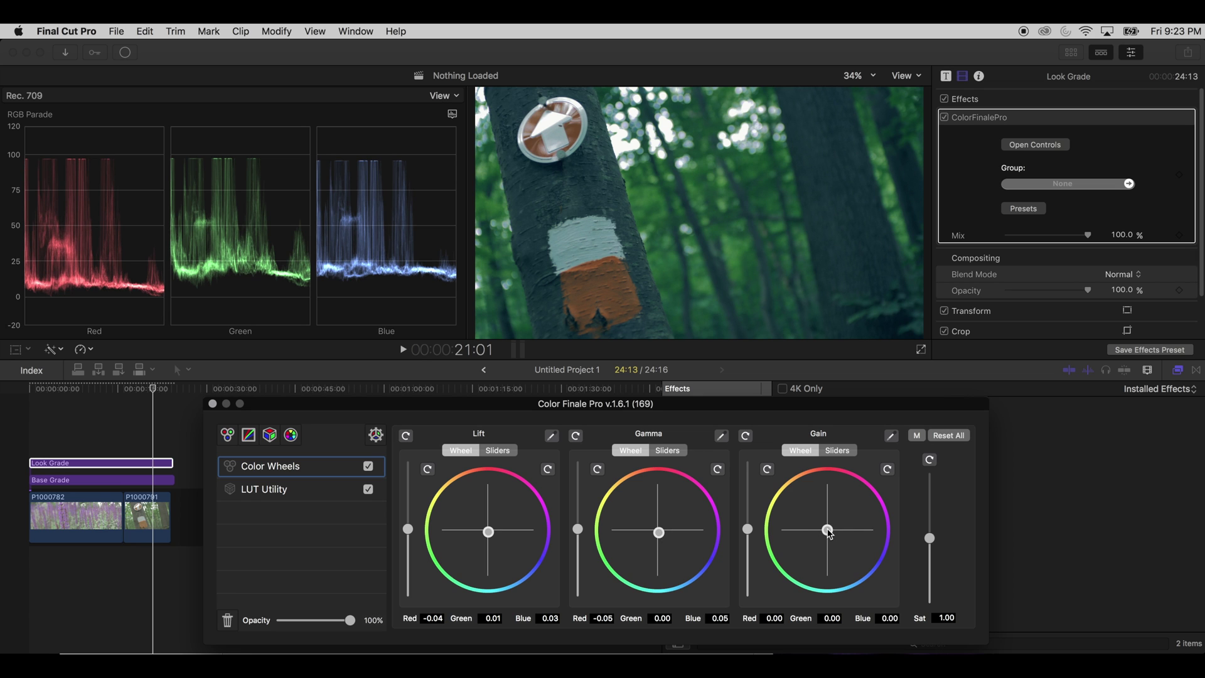
left_click_drag(830, 533, 831, 533)
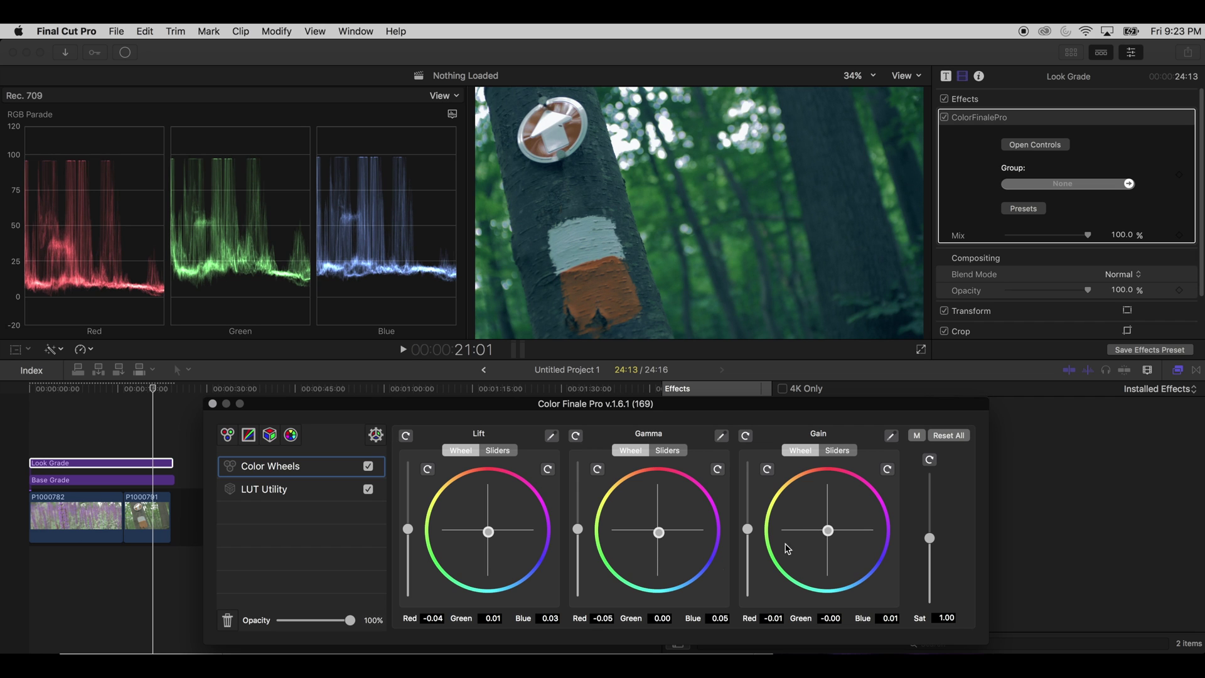
left_click_drag(661, 536, 658, 532)
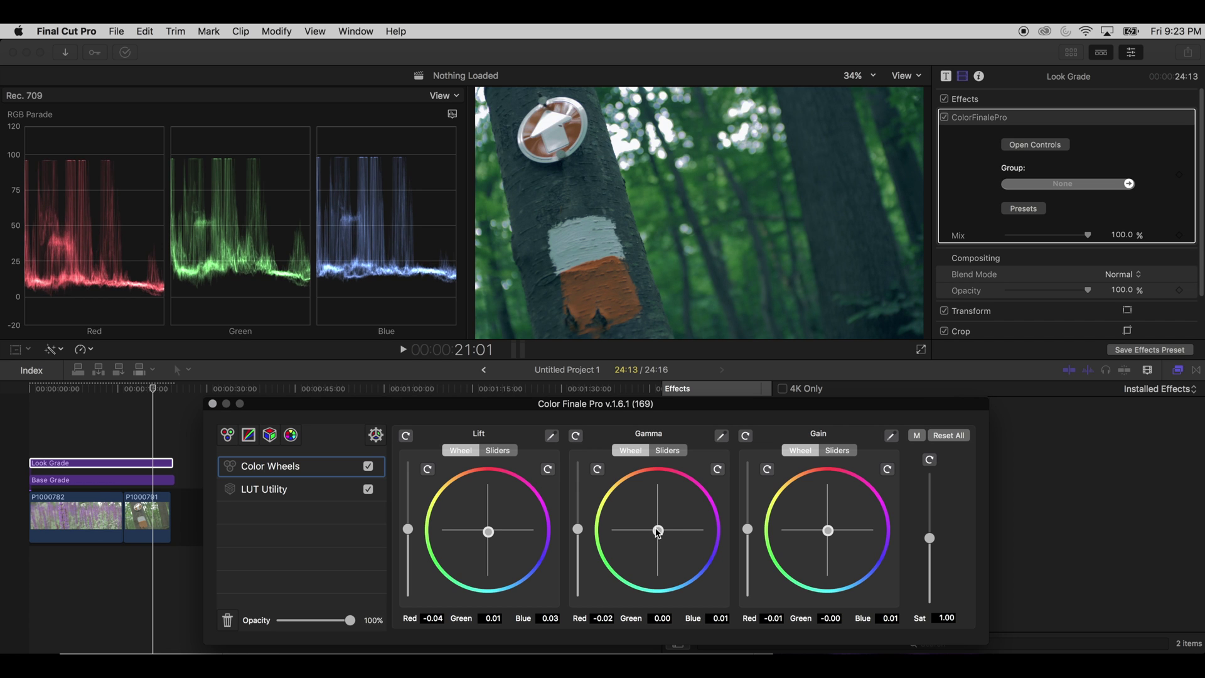
left_click_drag(658, 532, 656, 530)
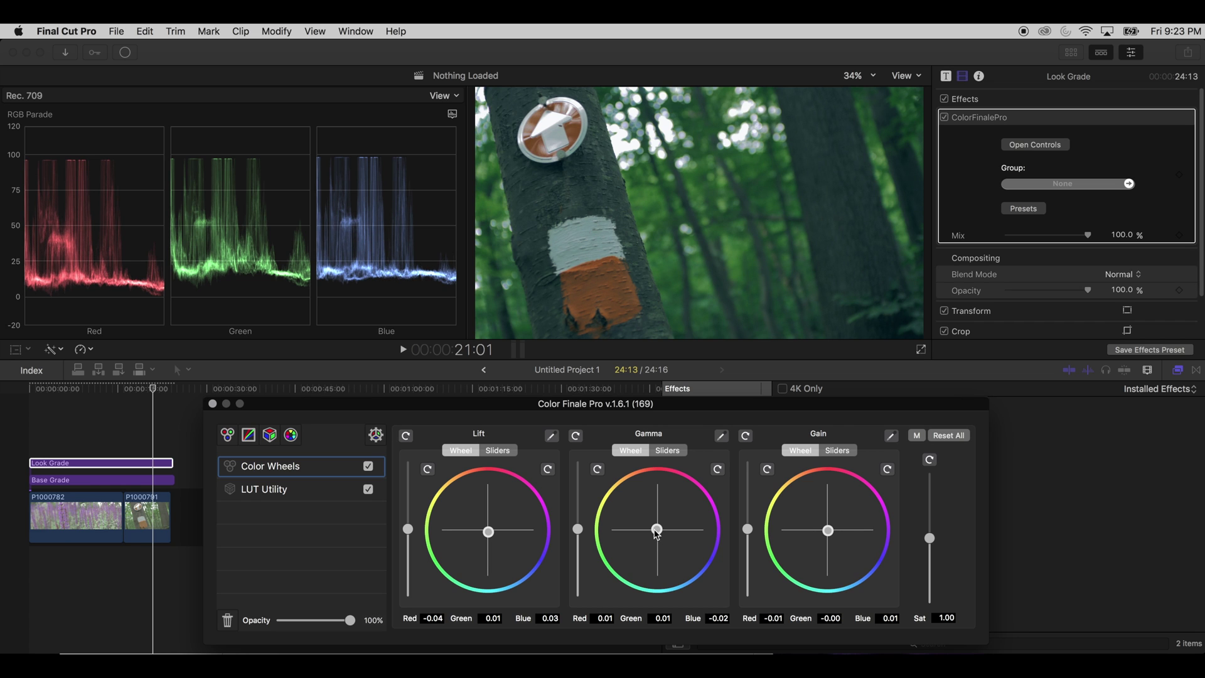
left_click_drag(657, 533, 657, 533)
left_click_drag(829, 533, 835, 538)
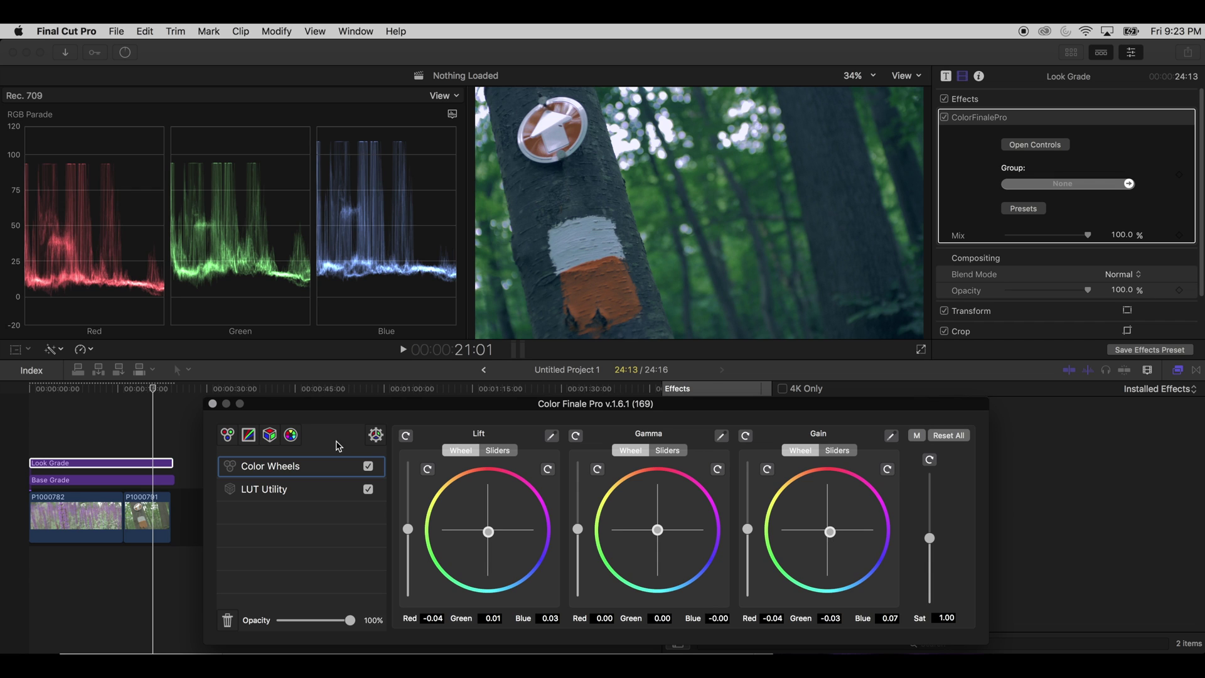
left_click(213, 404)
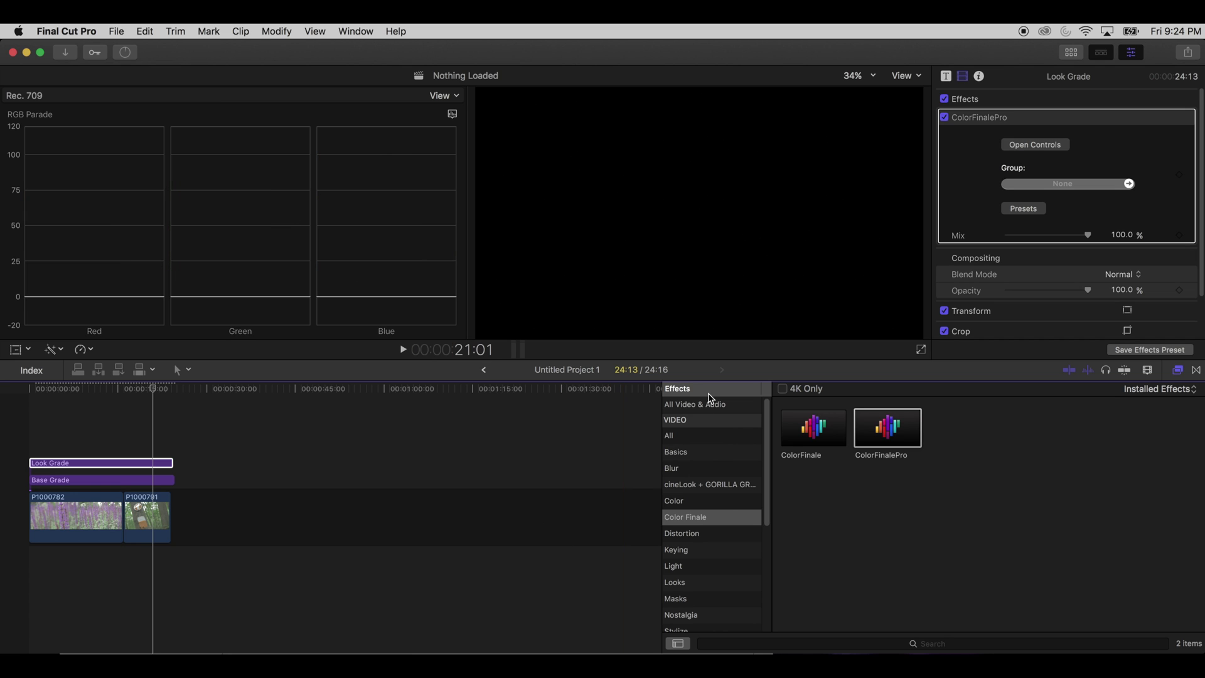
- With skimming off, drag the Color category's Color Correction effect onto the Look Grade clip
left_click(735, 502)
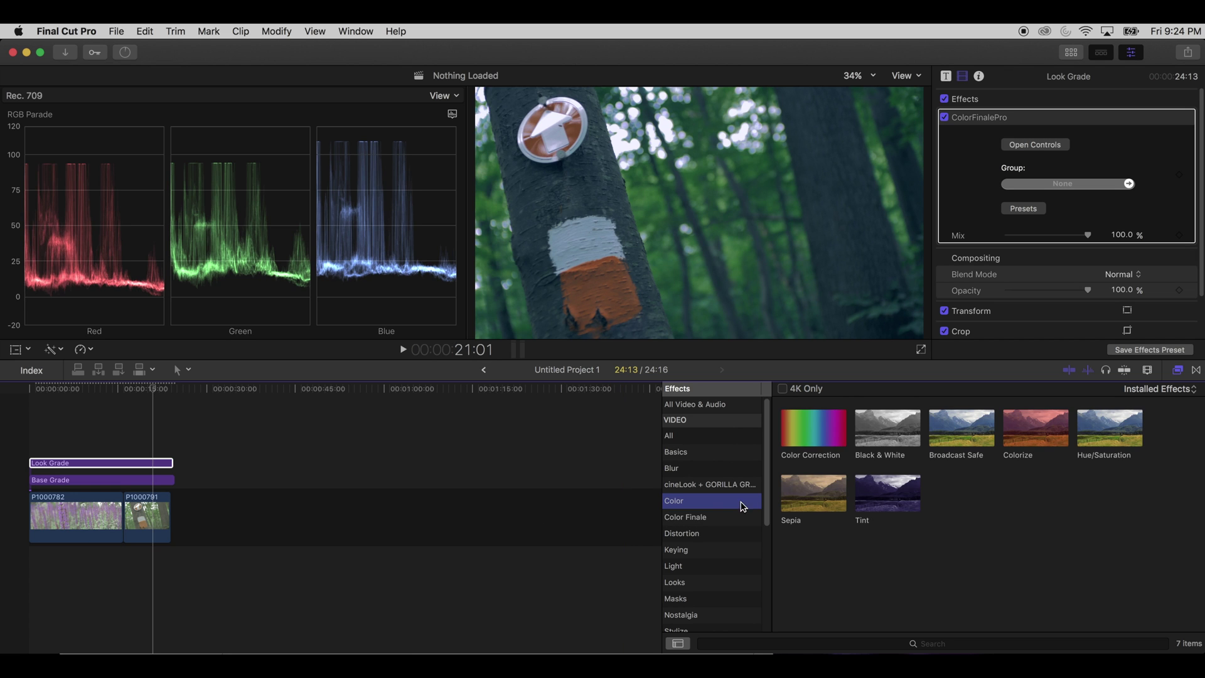
left_click(832, 422)
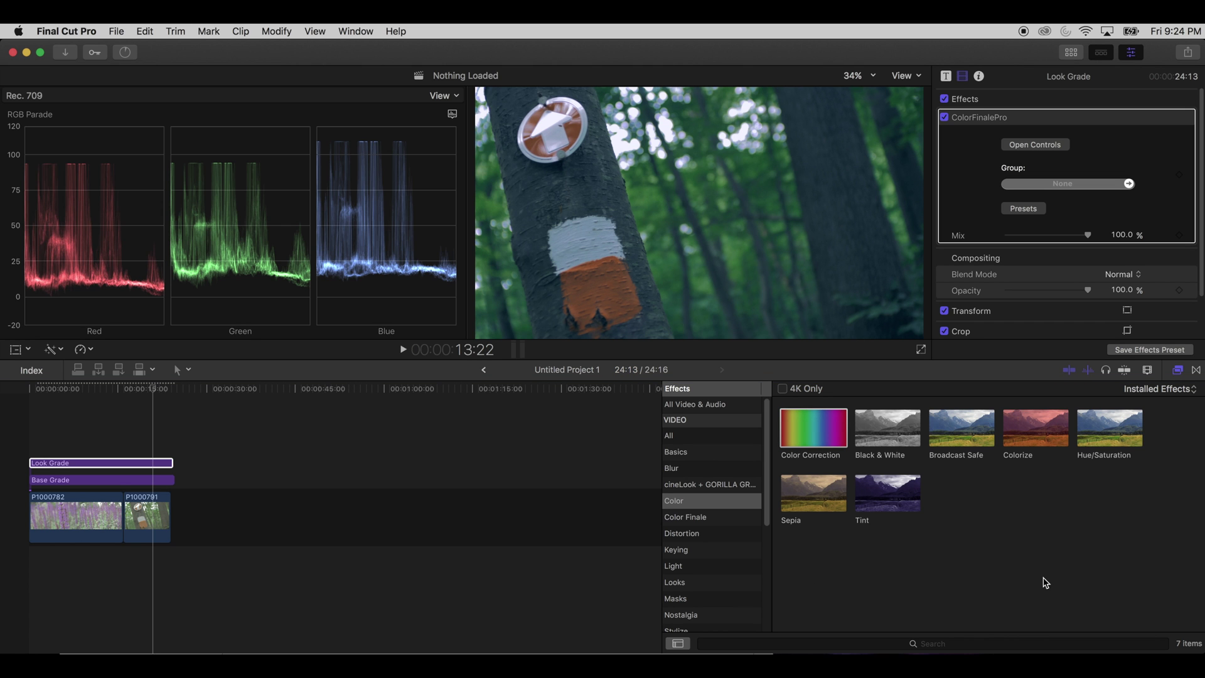
left_click(1071, 371)
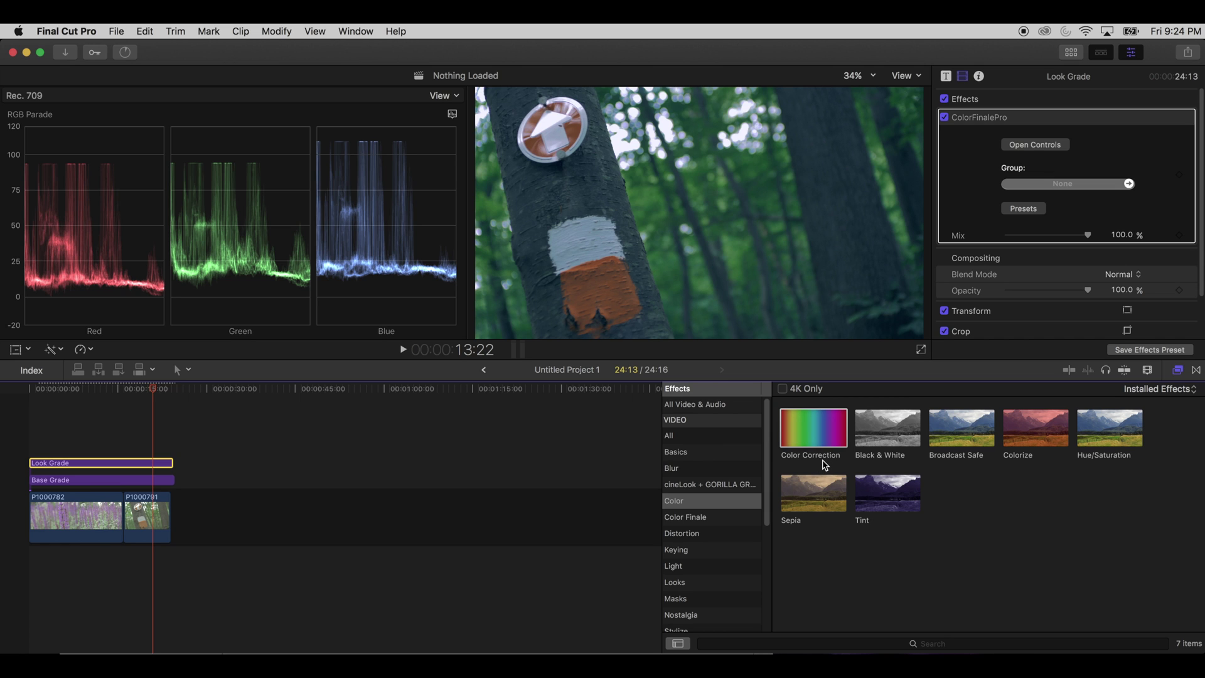
left_click_drag(814, 426, 116, 463)
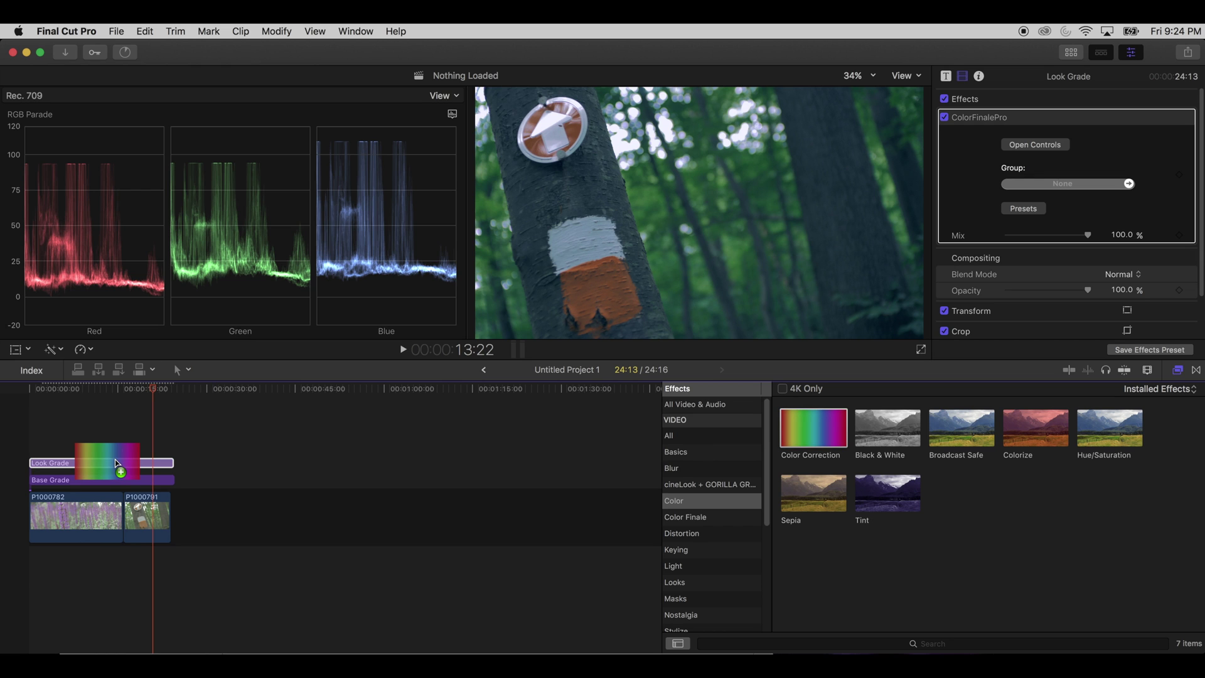
left_click_drag(115, 463, 115, 459)
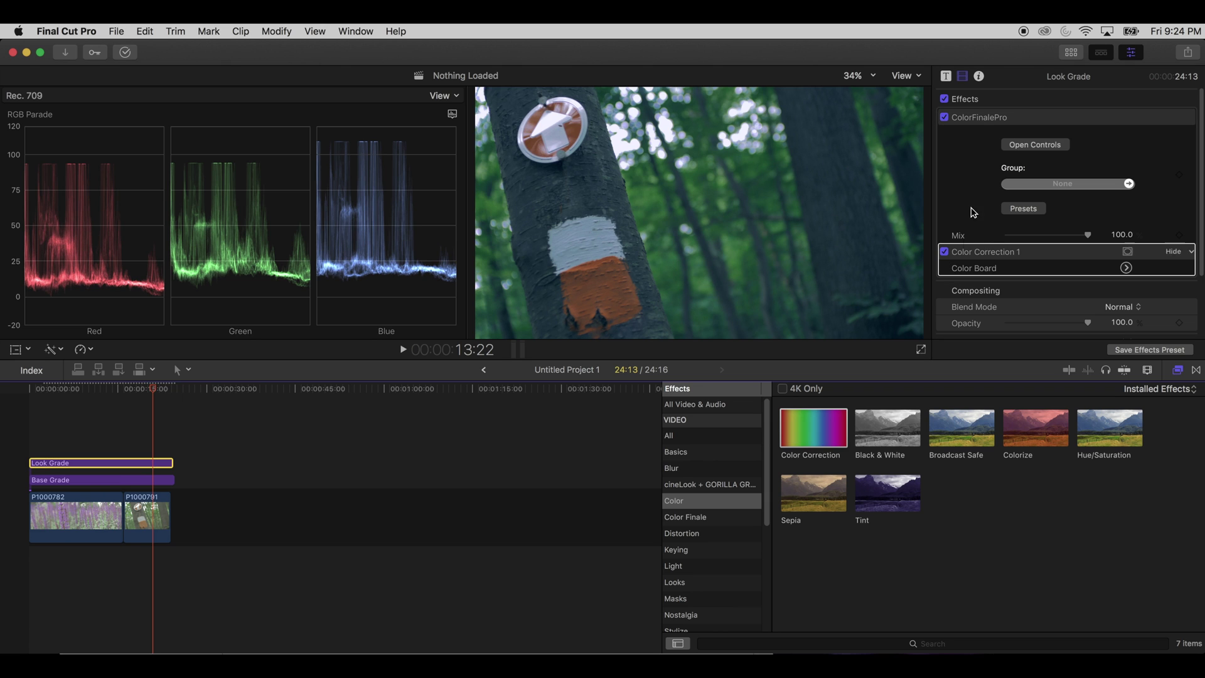
- In the Color Board's Saturation tab, drop the Shadows puck to -35%
left_click(1126, 268)
left_click(1075, 98)
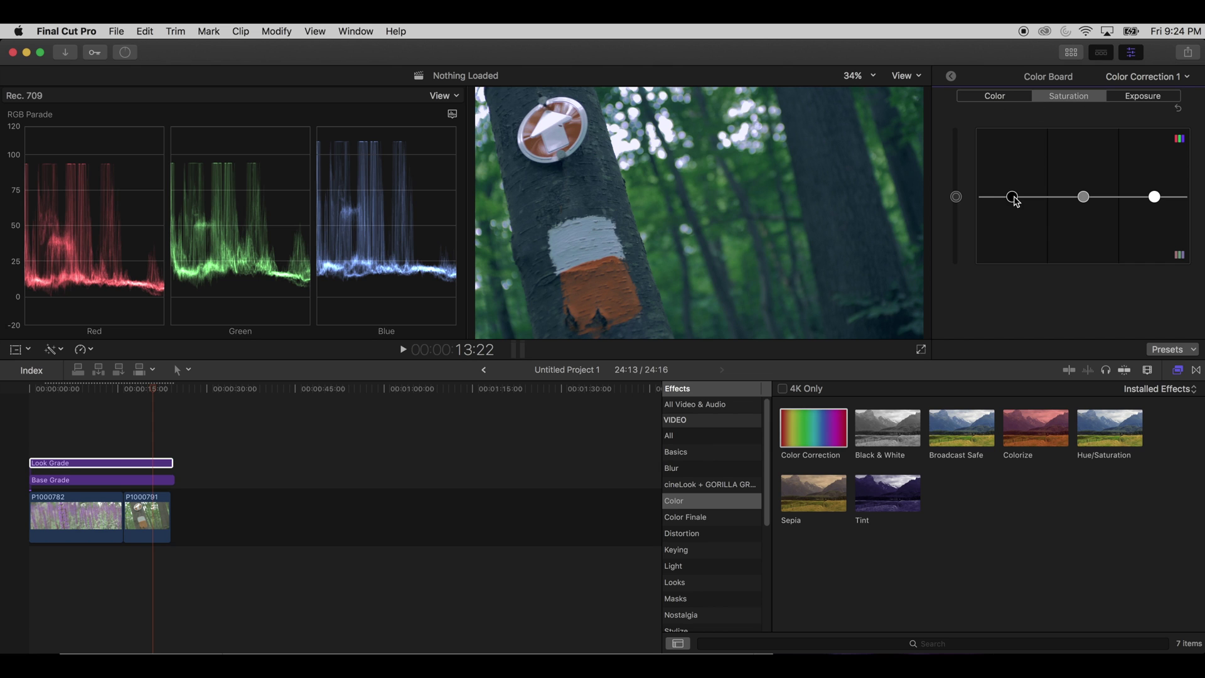
left_click(1012, 197)
left_click_drag(1014, 198, 1016, 225)
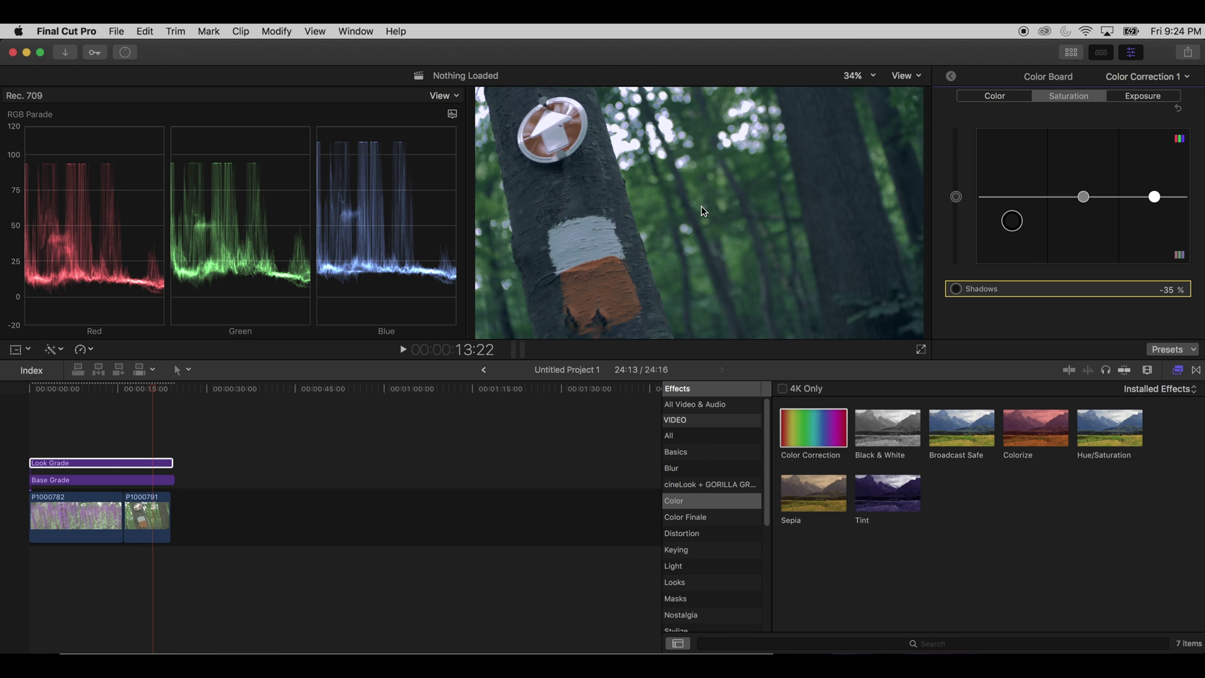
left_click(47, 390)
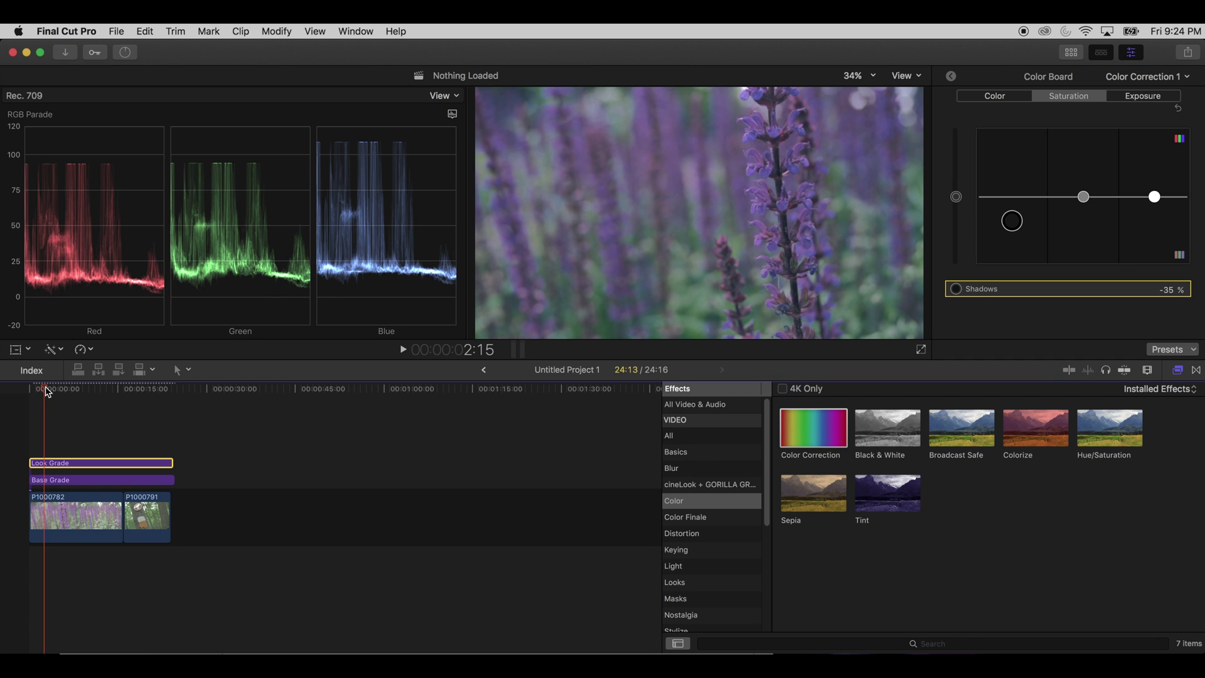
- Play the timeline through the graded clips to review the look, then stop playback
key("space")
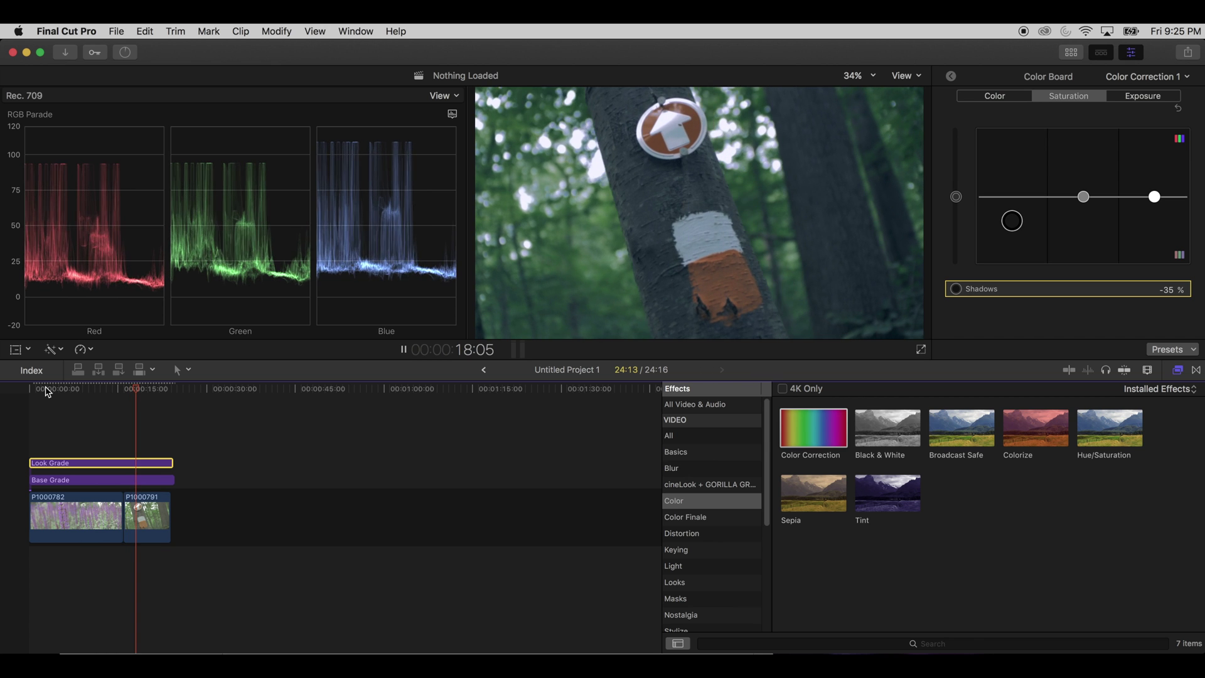
key("space")
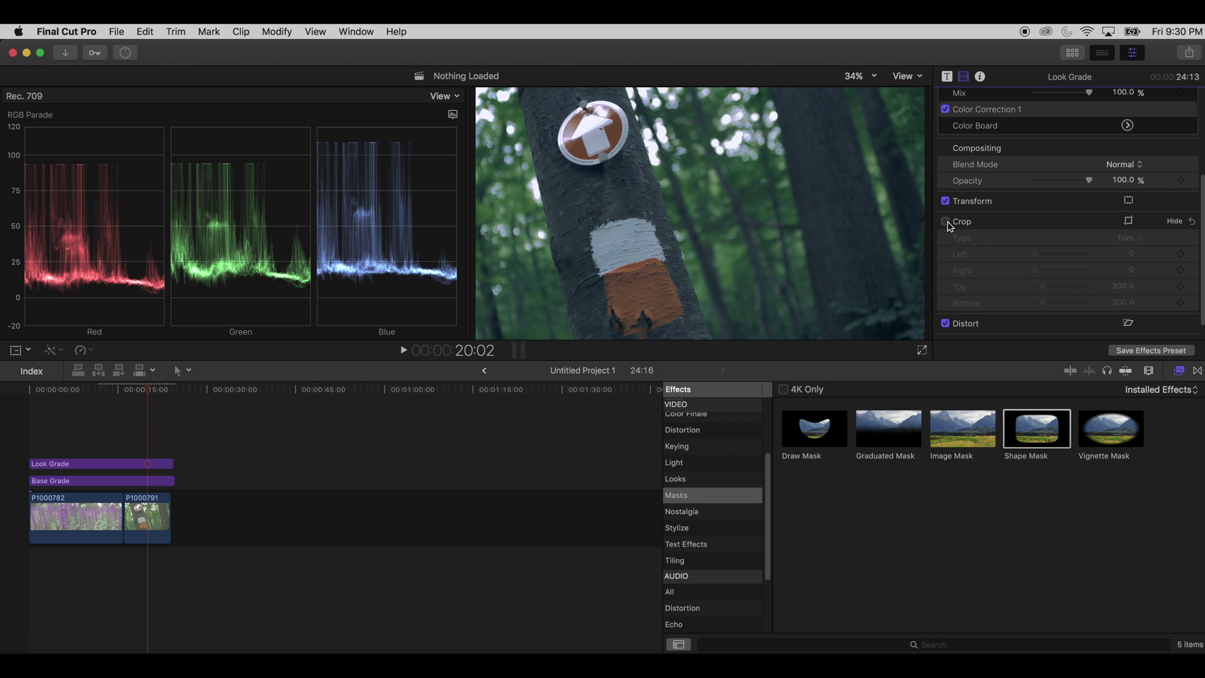
- Enable Crop in the Video inspector to apply the 300 top and bottom letterbox values
left_click(945, 221)
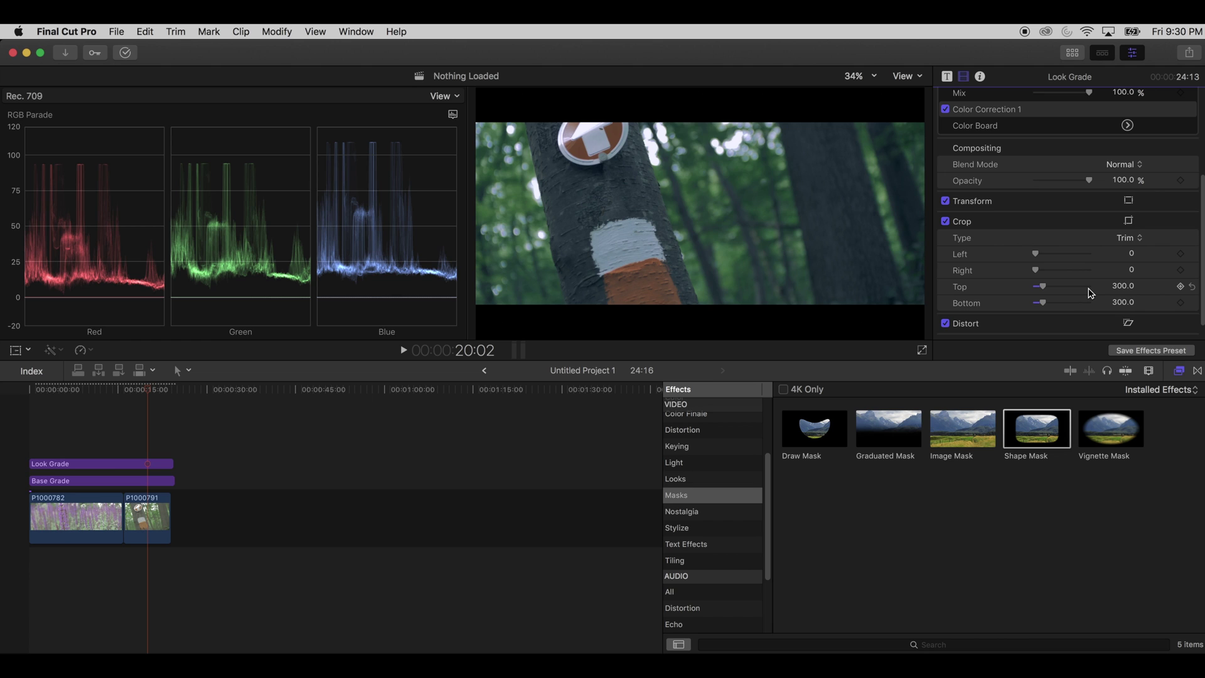